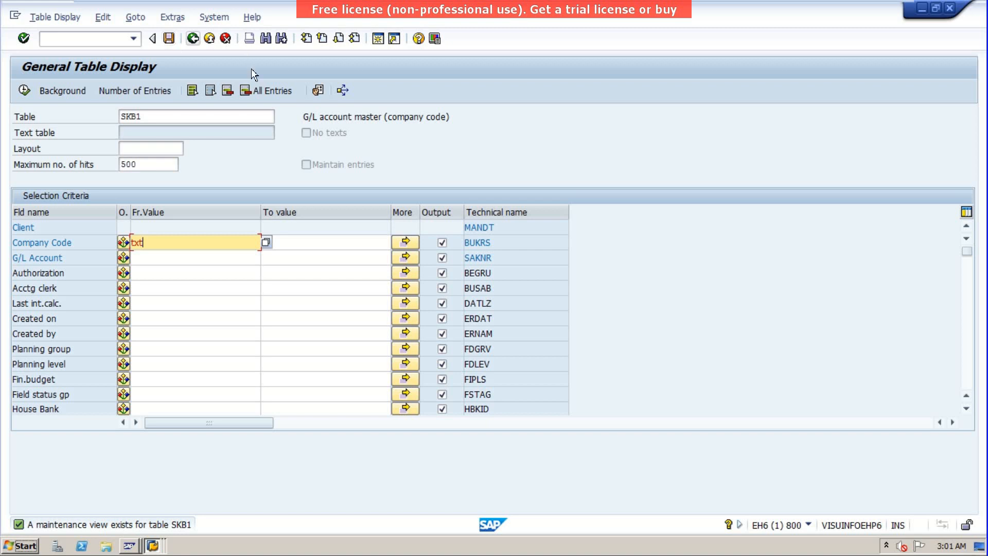
left_click(152, 117)
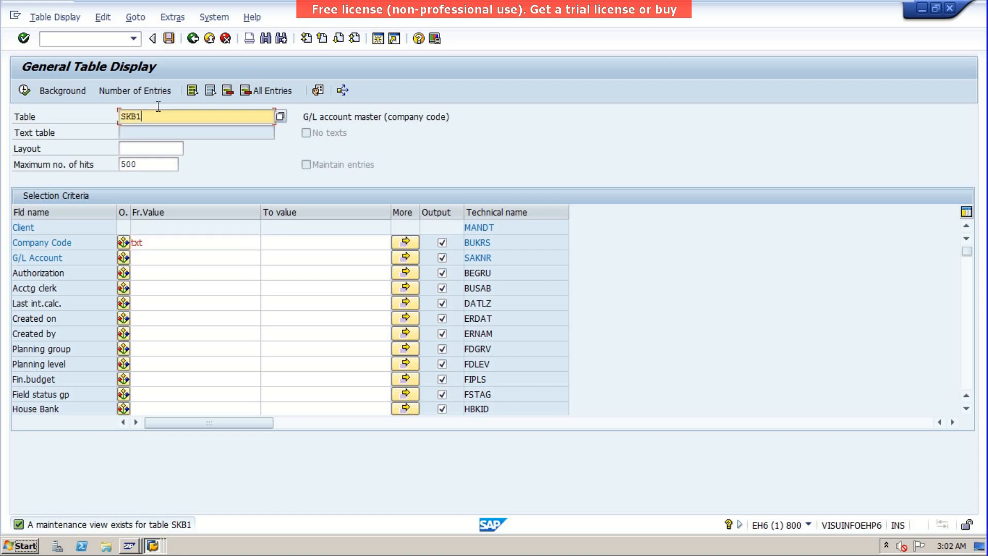
left_click(135, 40)
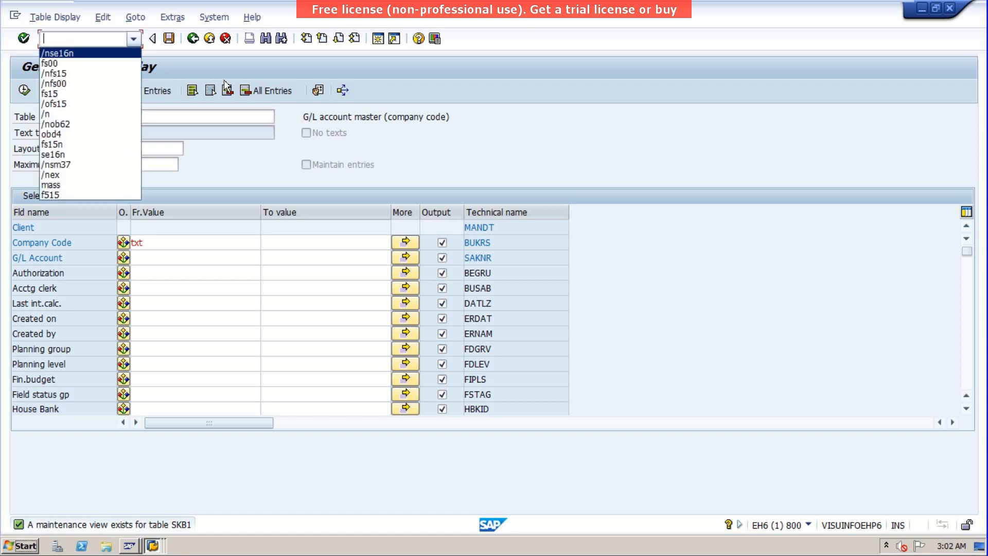
left_click(242, 66)
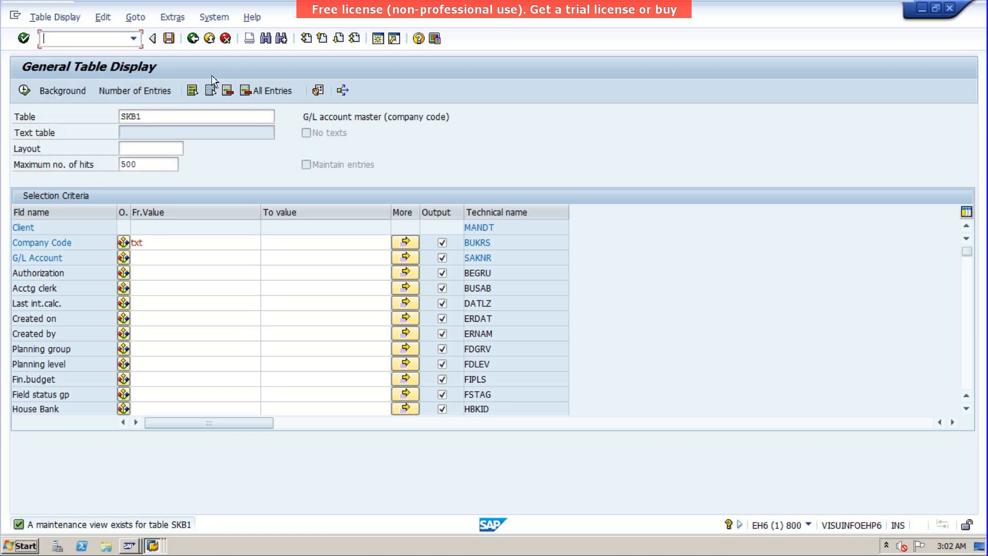
left_click(163, 118)
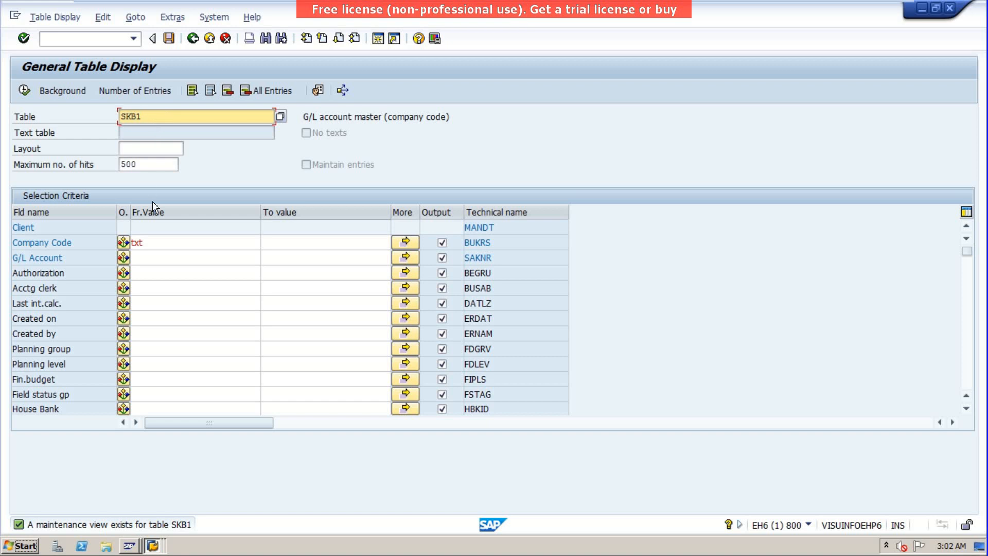
- Replace the company code criterion with a multiple selection of the single values txt and 9700
left_click(153, 241)
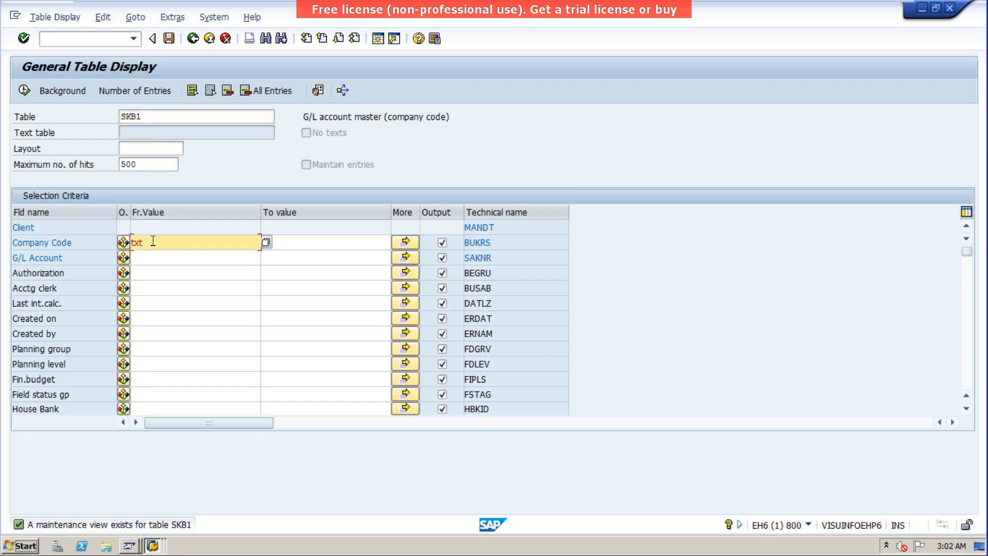
key("BackSpace")
key("BackSpace")
key("BackSpace")
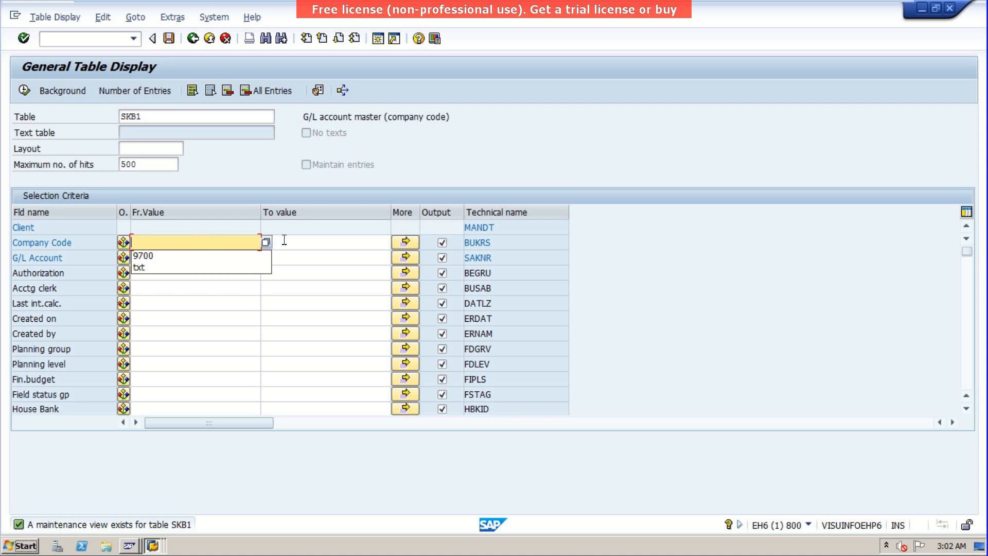
left_click(397, 244)
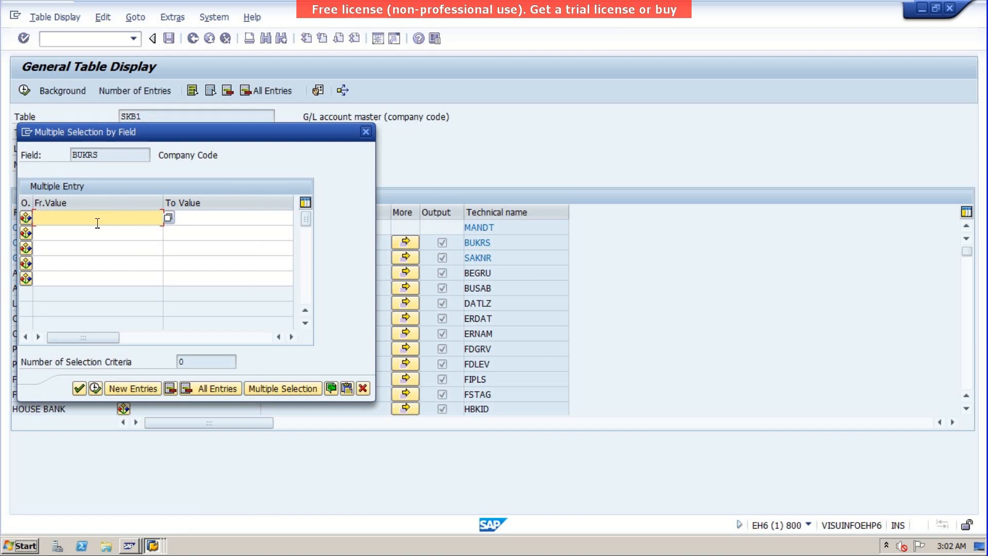
type("t")
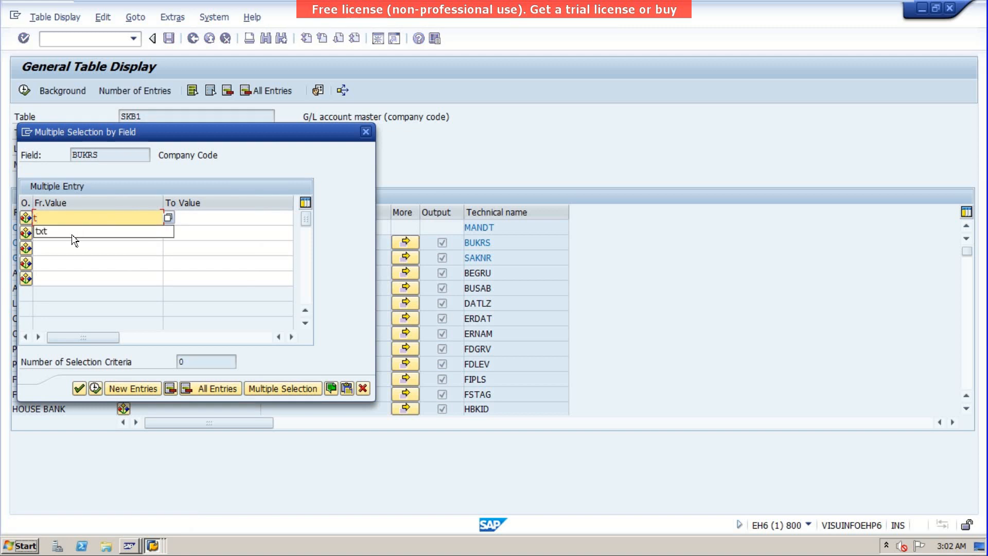
left_click(90, 232)
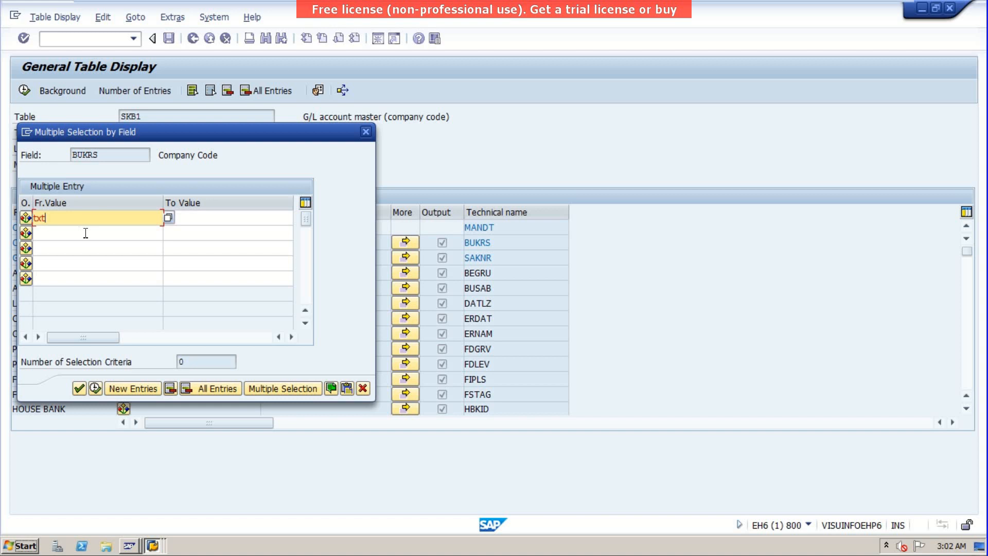
left_click(85, 233)
type("6")
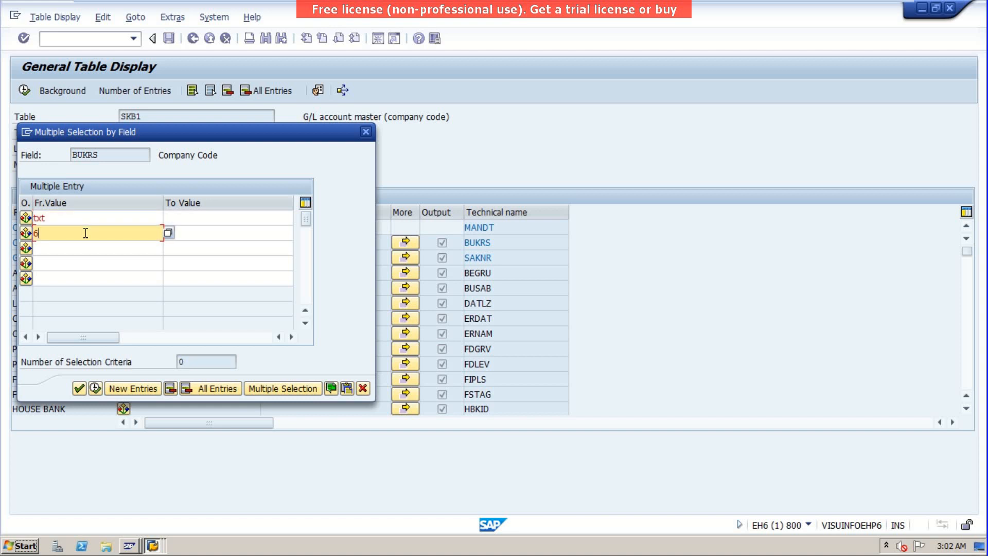
key("BackSpace")
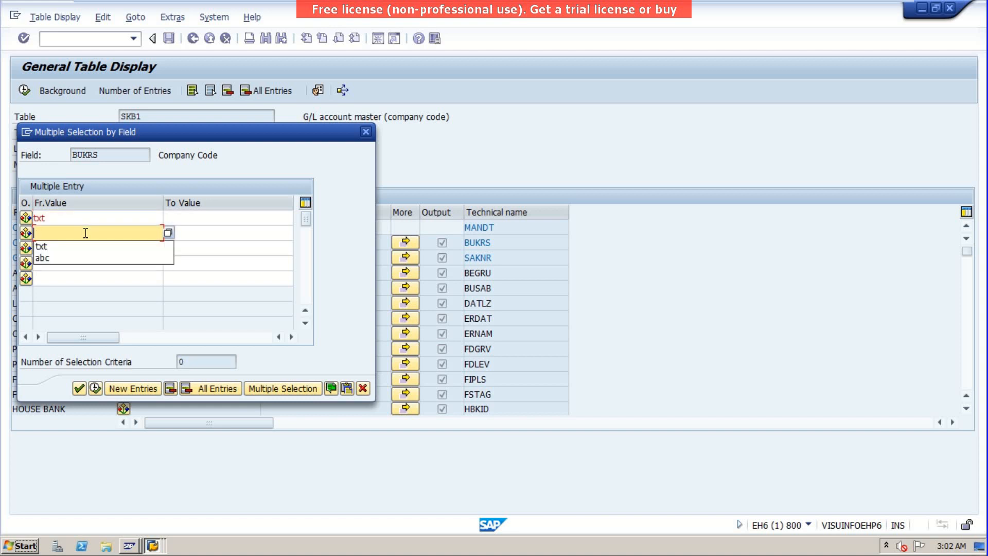
type("970")
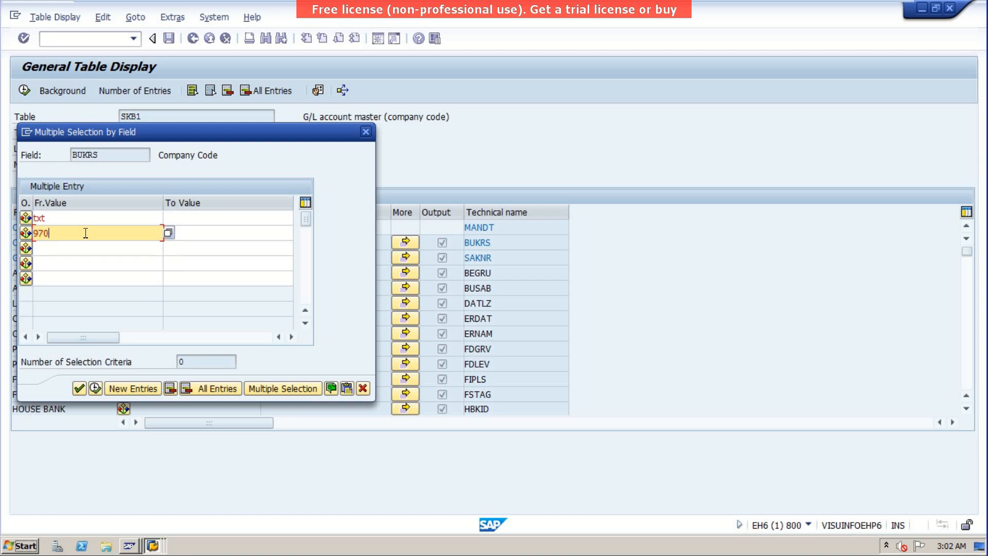
type("0")
left_click(95, 391)
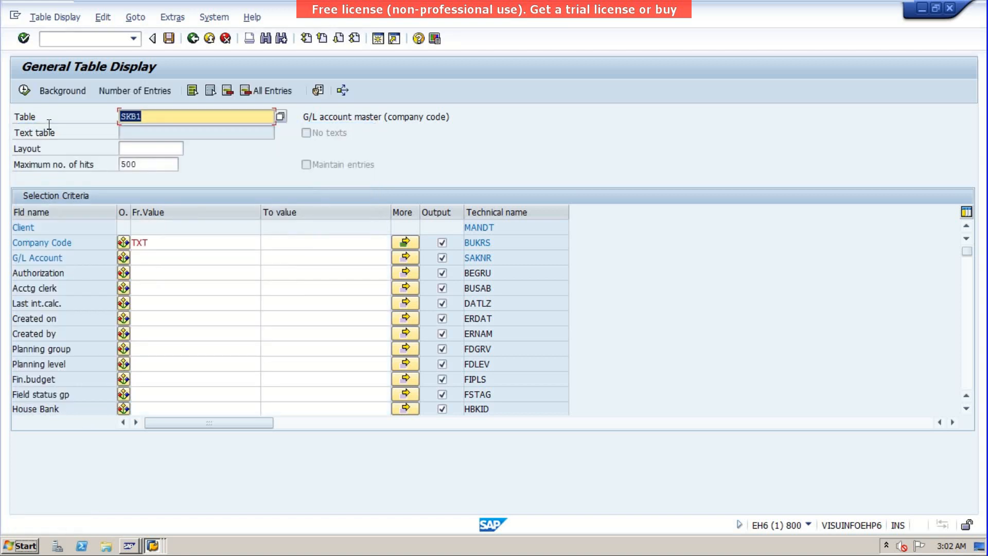
- Run the SKB1 table display and sort the found entries by G/L account in ascending order
left_click(23, 91)
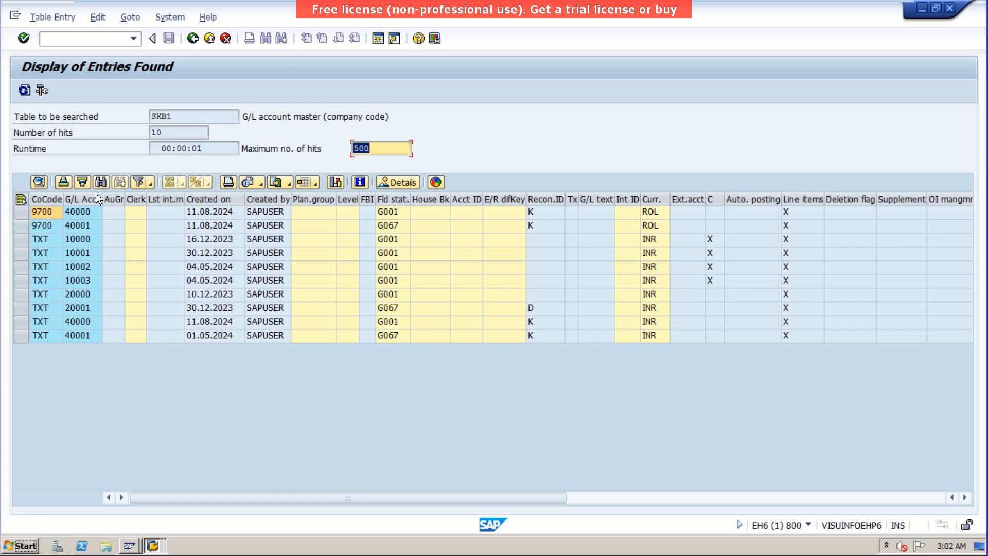
left_click(88, 198)
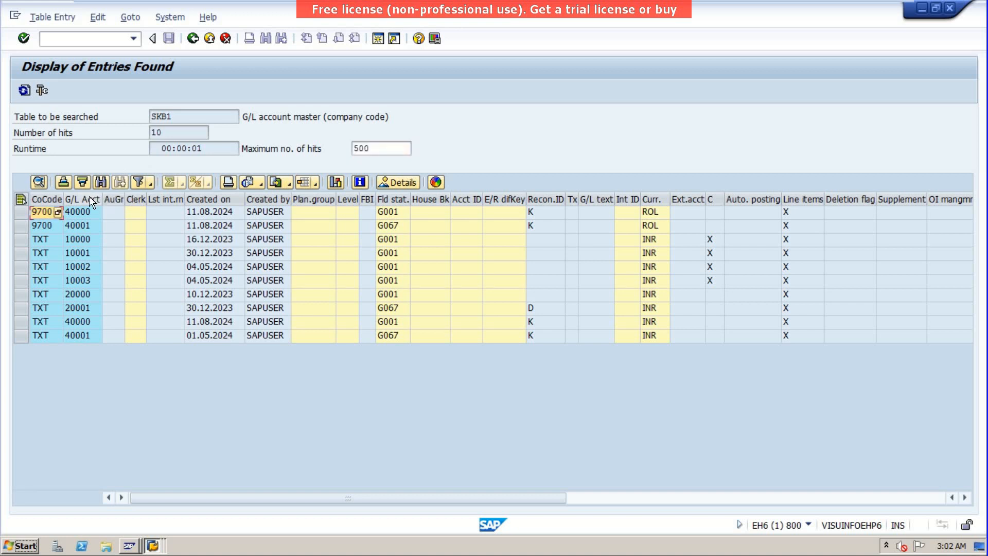
left_click(65, 182)
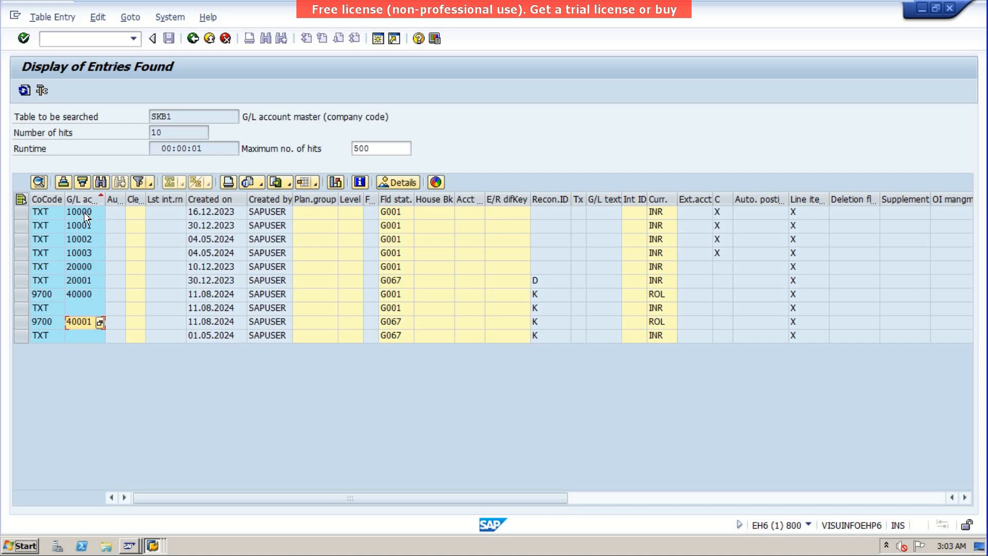
- Copy the G/L account values 10000 through 20001 from the first six TXT entries
left_click(21, 213)
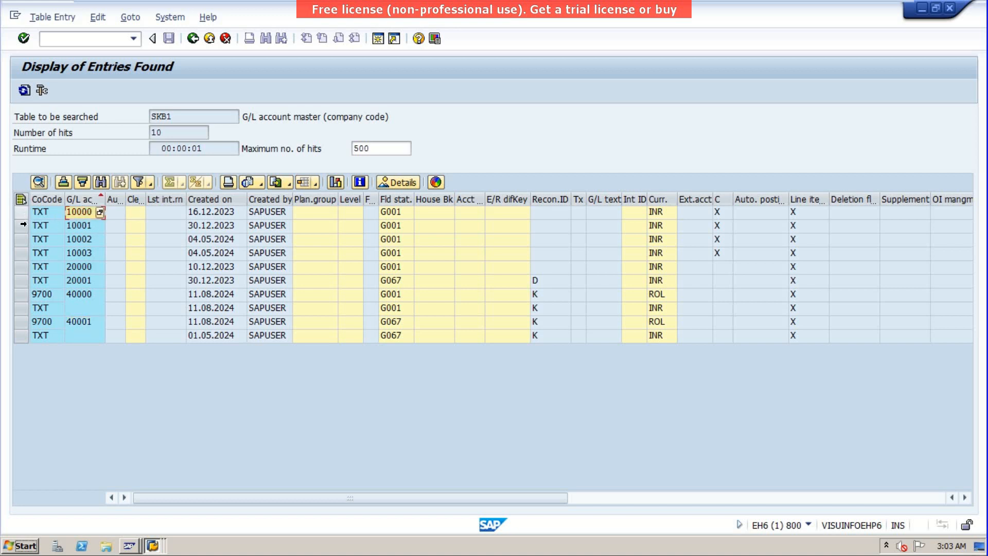
left_click_drag(24, 245, 33, 286)
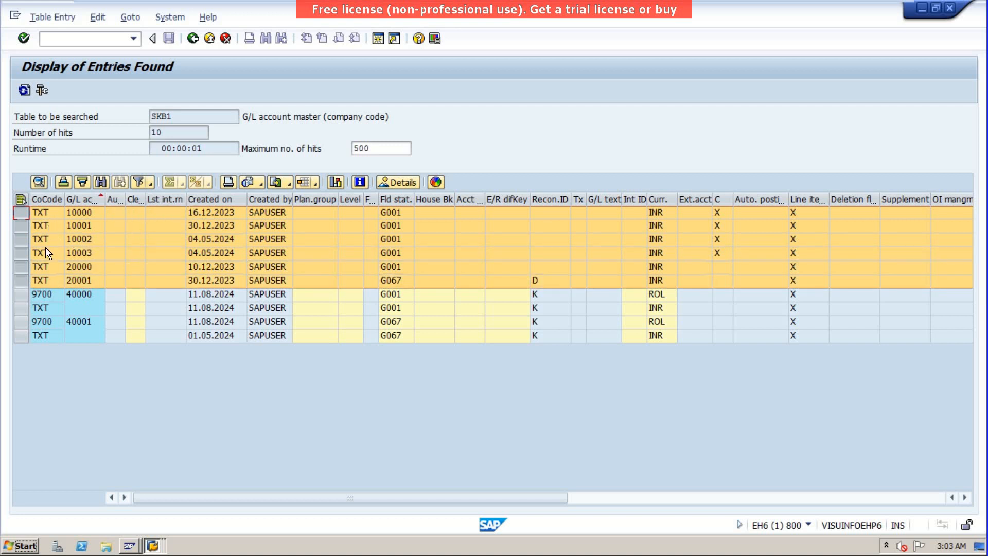
left_click(118, 254)
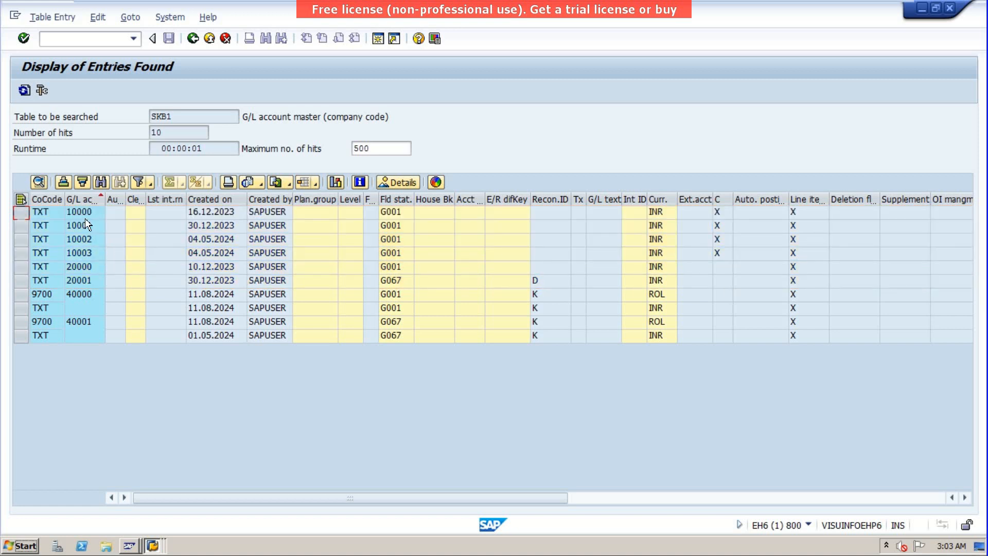
left_click_drag(85, 218, 83, 279)
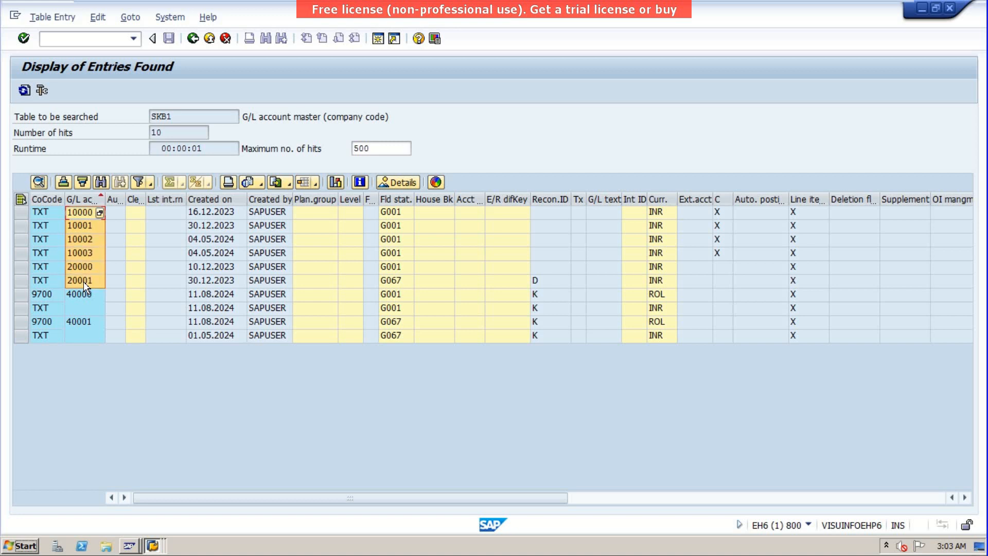
key("ctrl+c")
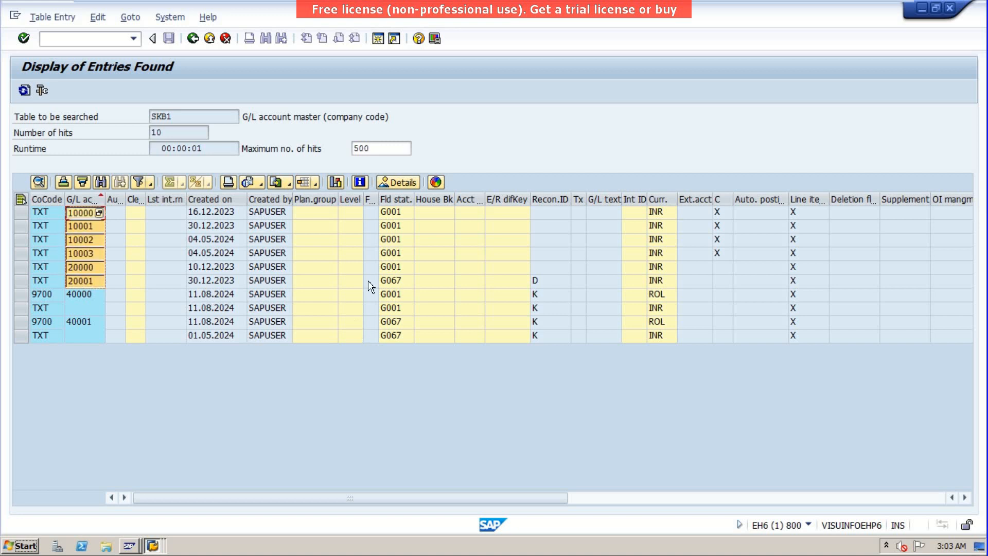
left_click(378, 38)
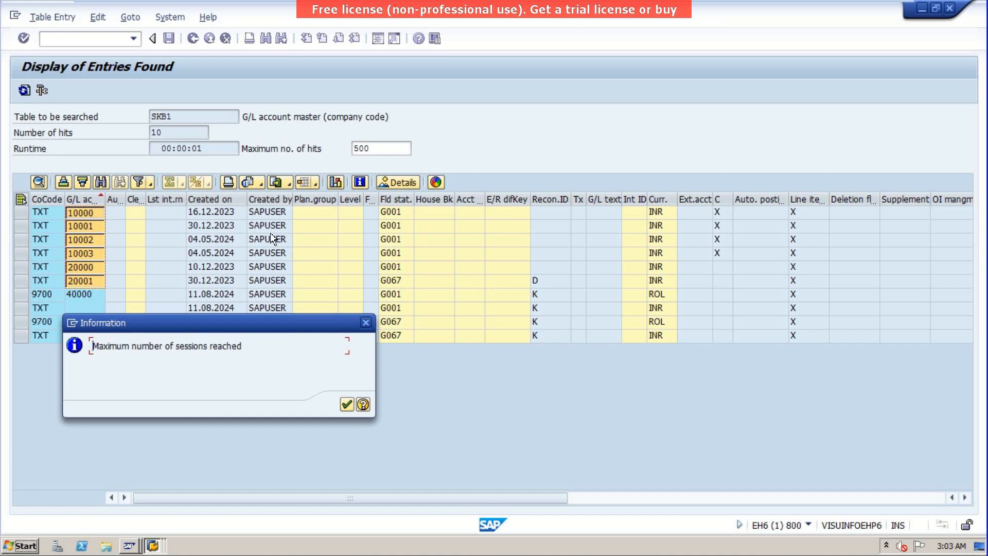
left_click(365, 323)
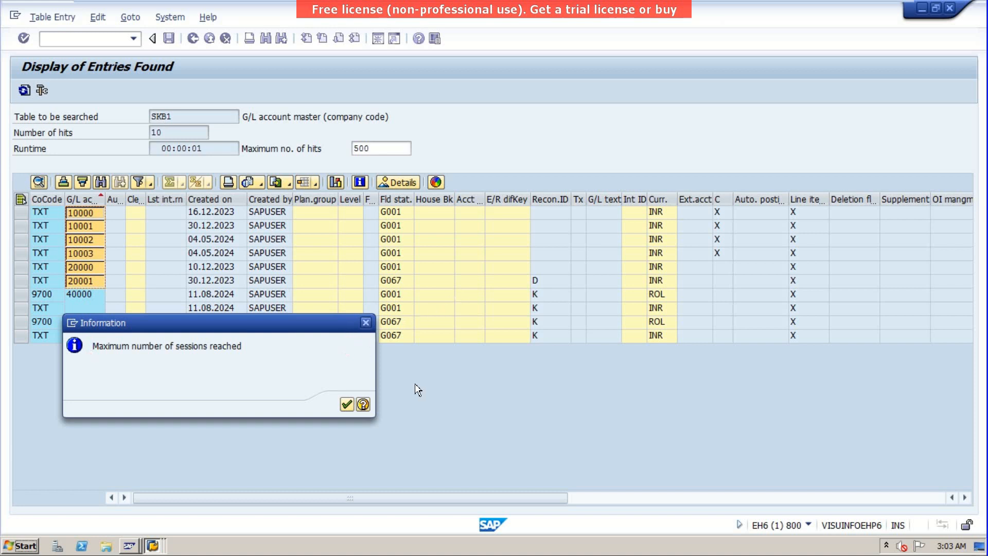
left_click(154, 546)
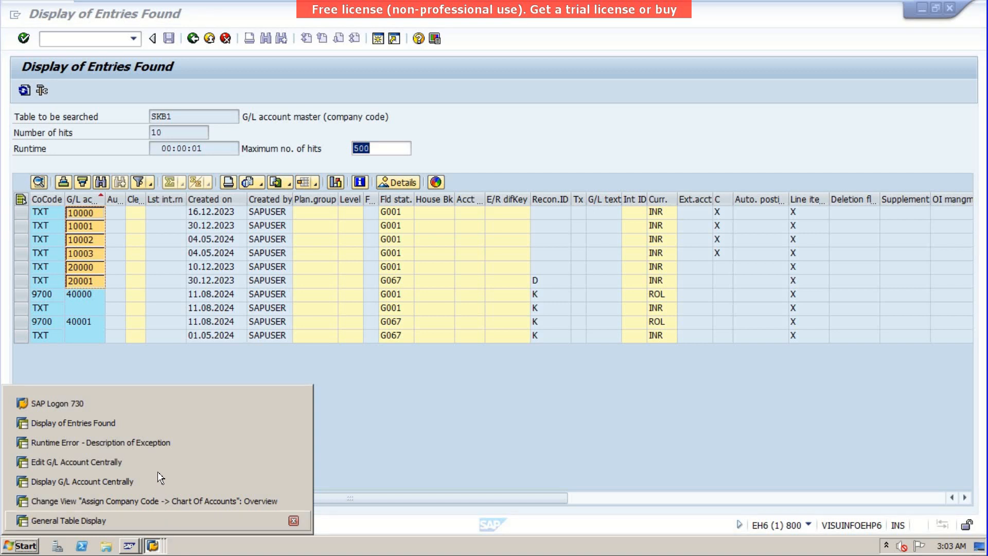
left_click(134, 428)
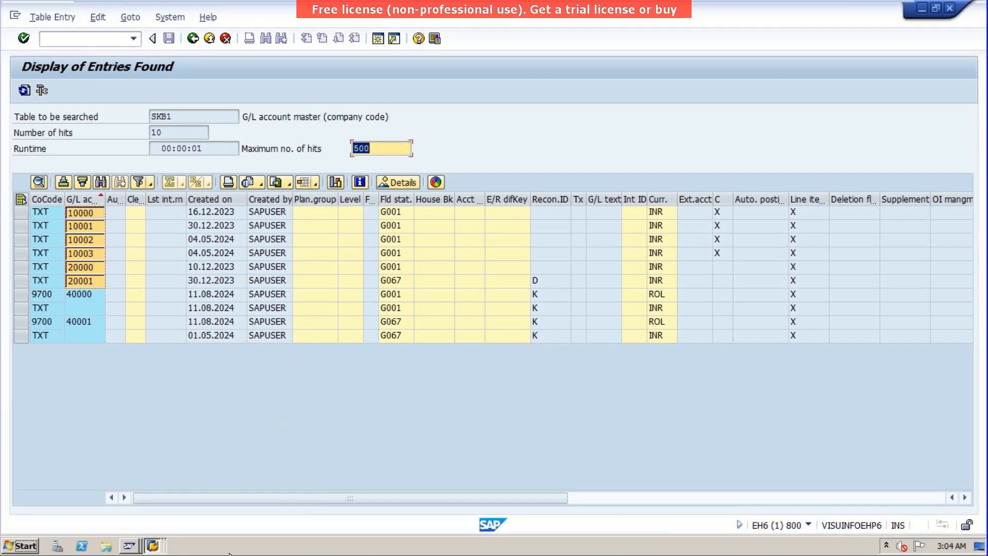
- Switch to the Runtime Error session and start transaction /nfs15 there
left_click(149, 552)
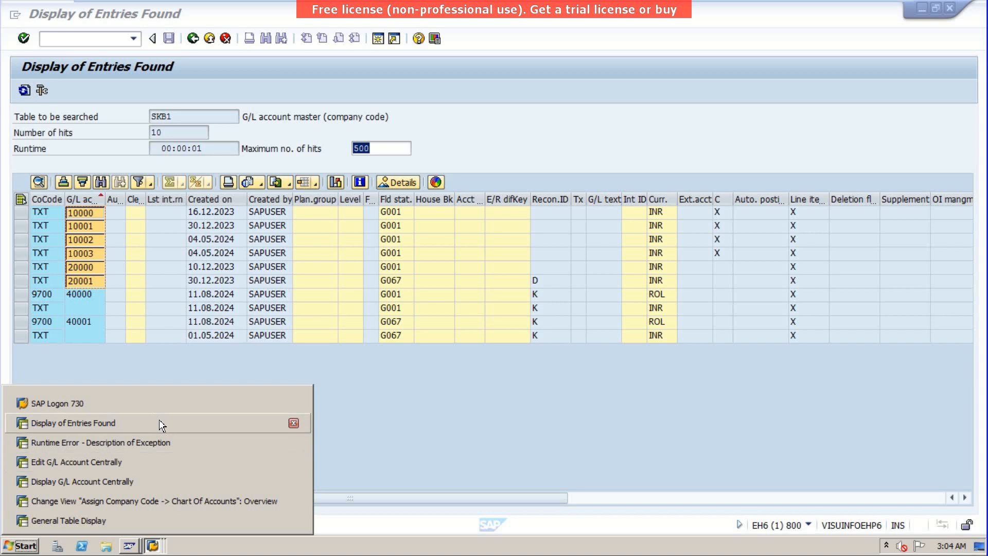
left_click(156, 441)
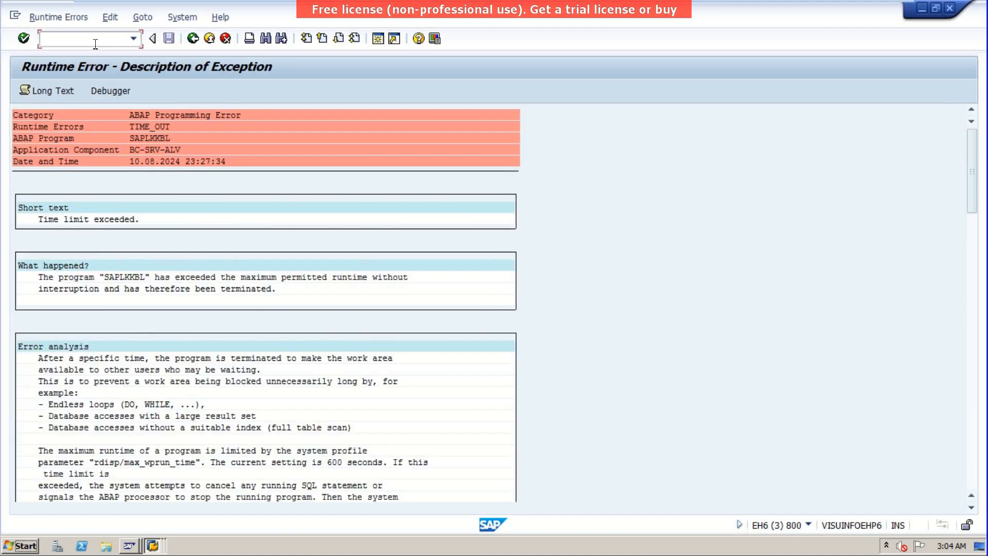
left_click(134, 39)
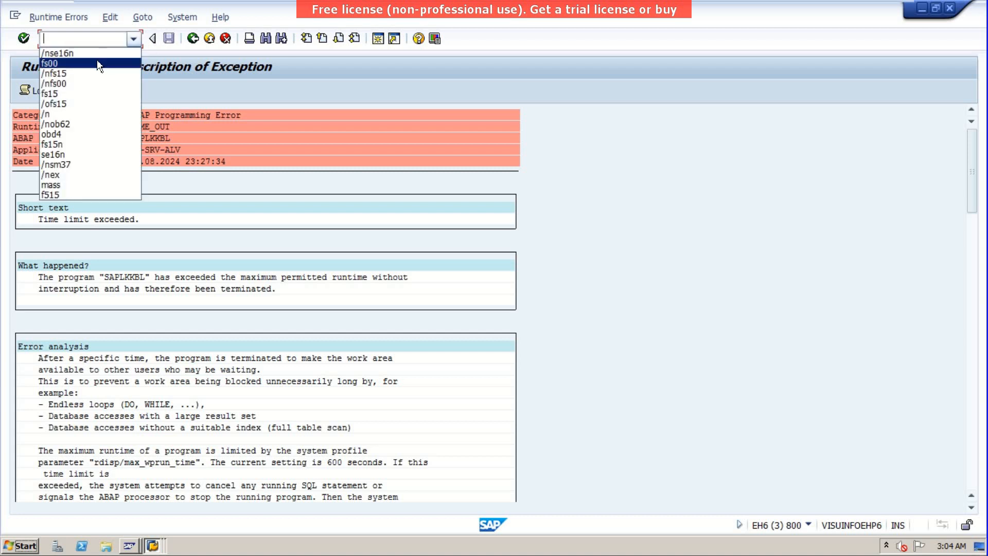
left_click(85, 74)
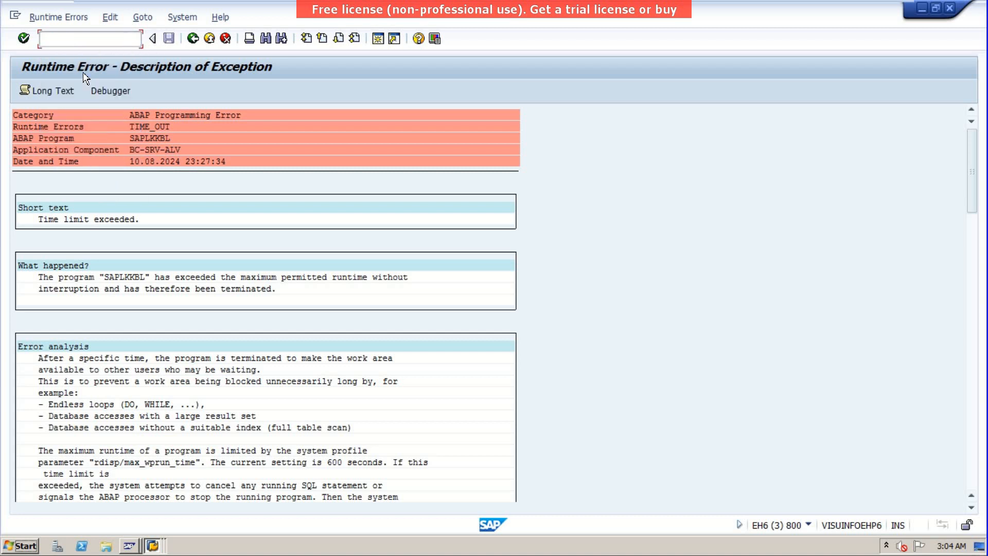
key("Return")
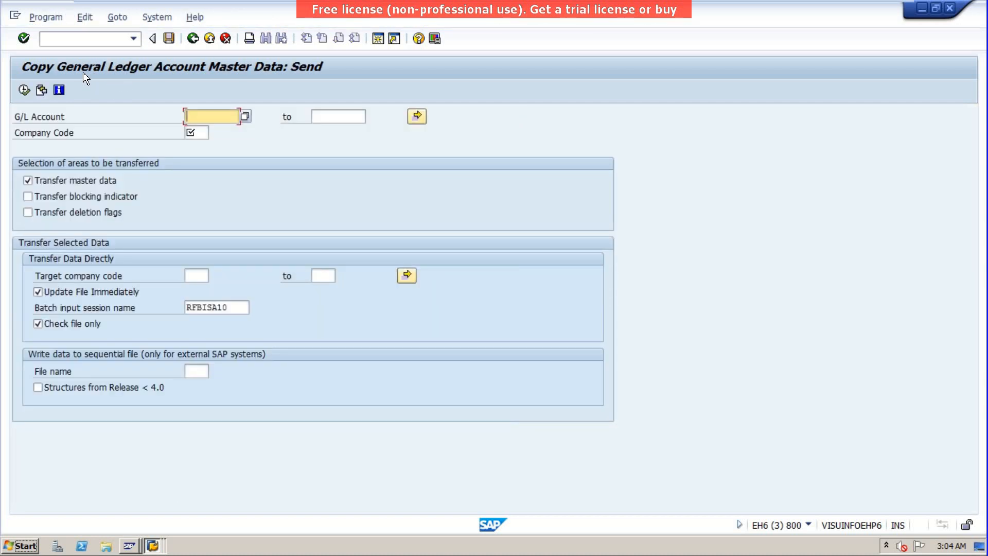
- Enter G/L account 40000 and source company code txt for the master data copy
left_click(422, 111)
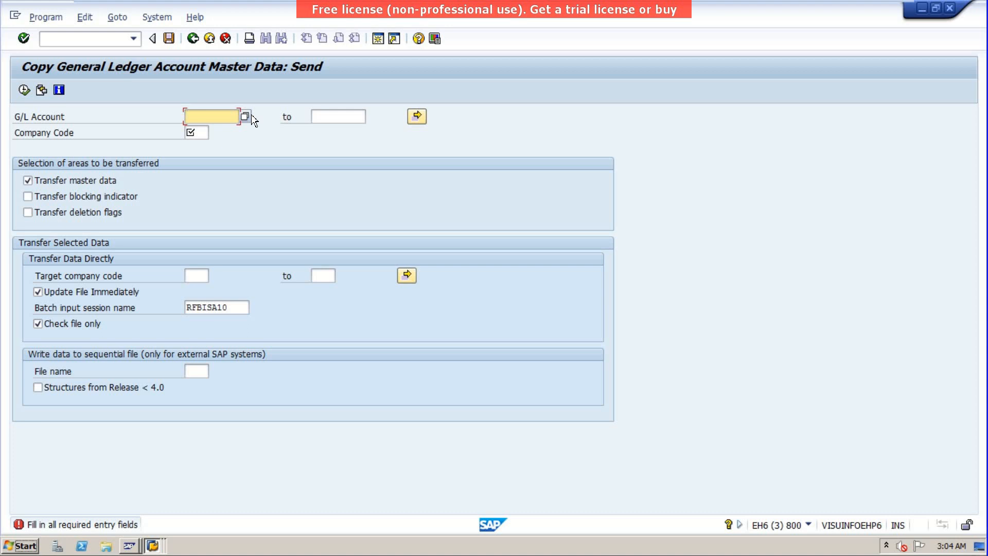
left_click(211, 117)
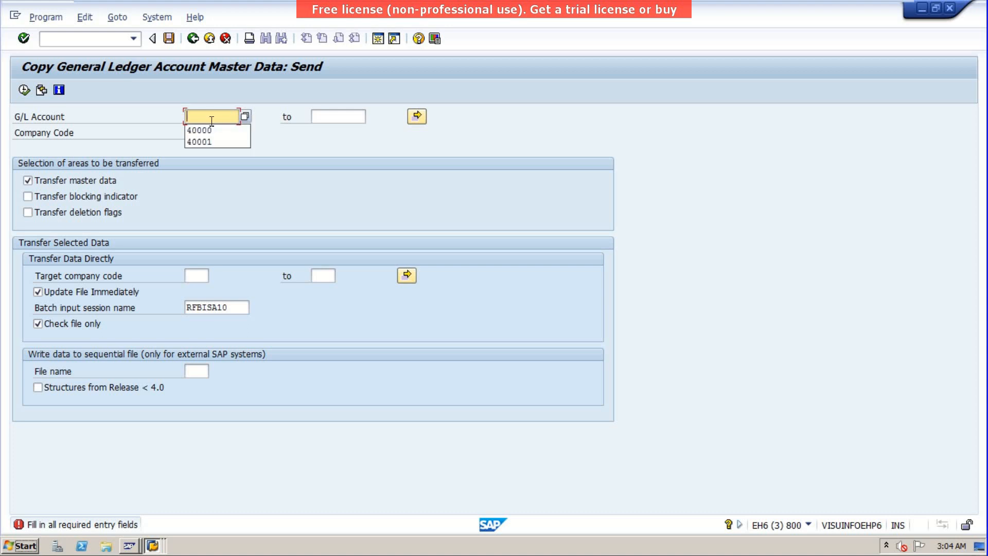
left_click(210, 129)
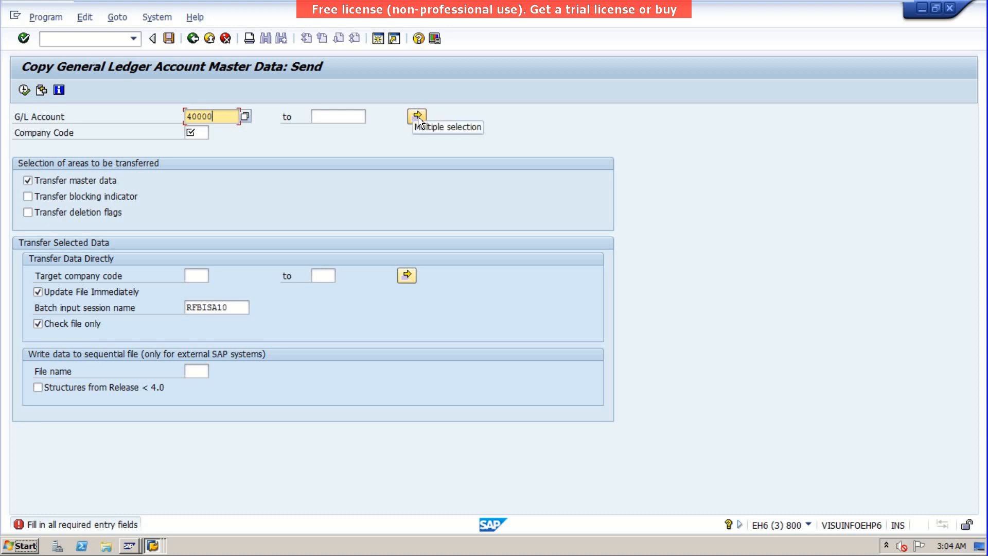
key("Return")
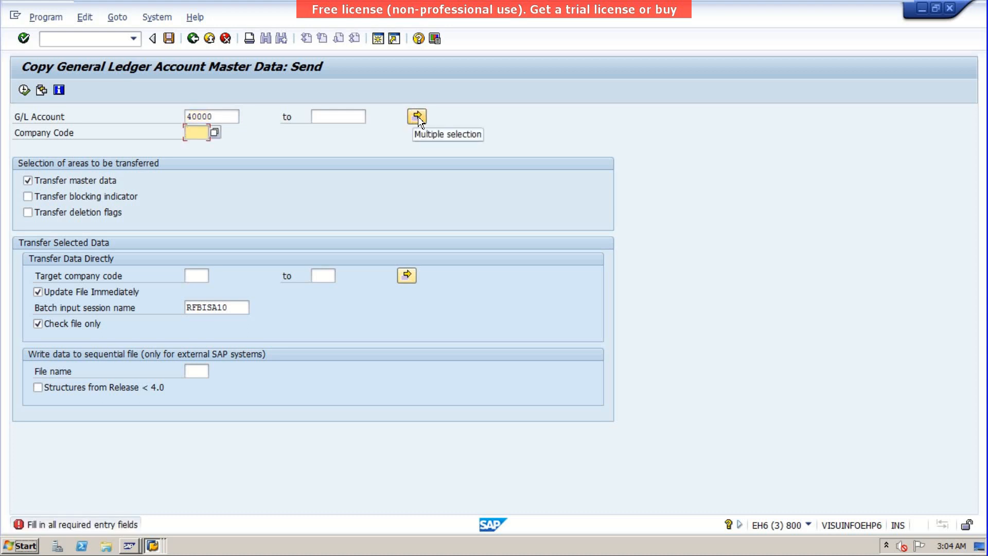
type("t")
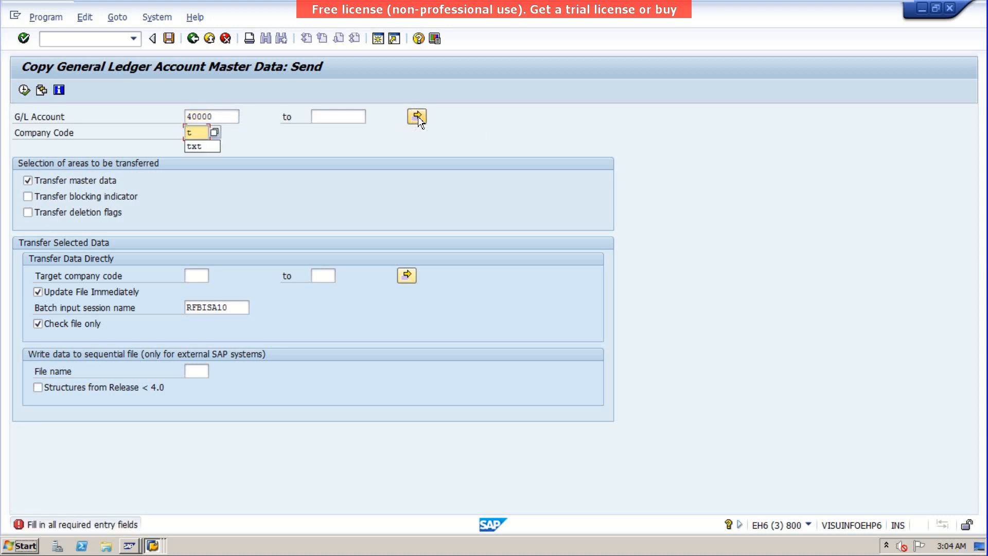
type("xt")
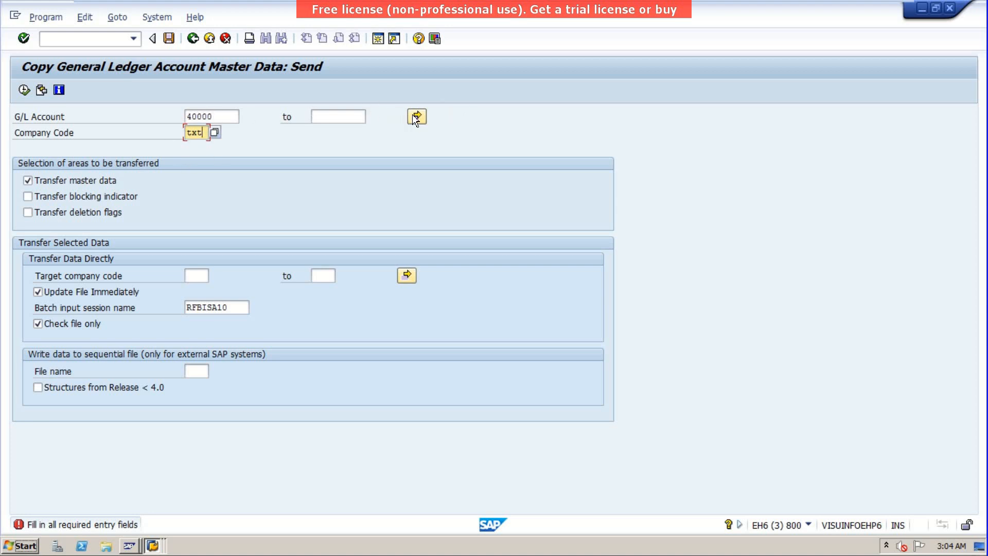
key("Return")
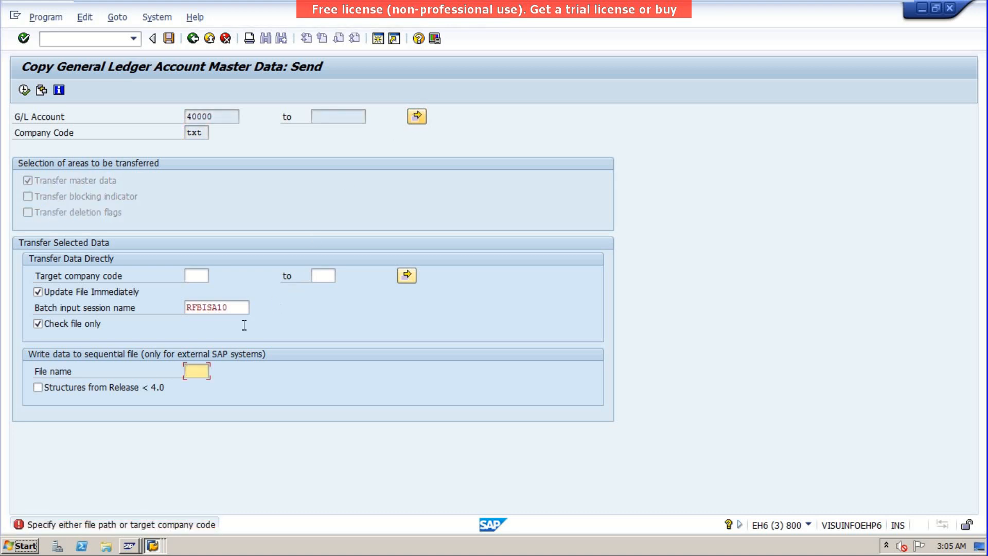
- Set the target company code to 9700 and turn off the file-check-only option
left_click(198, 273)
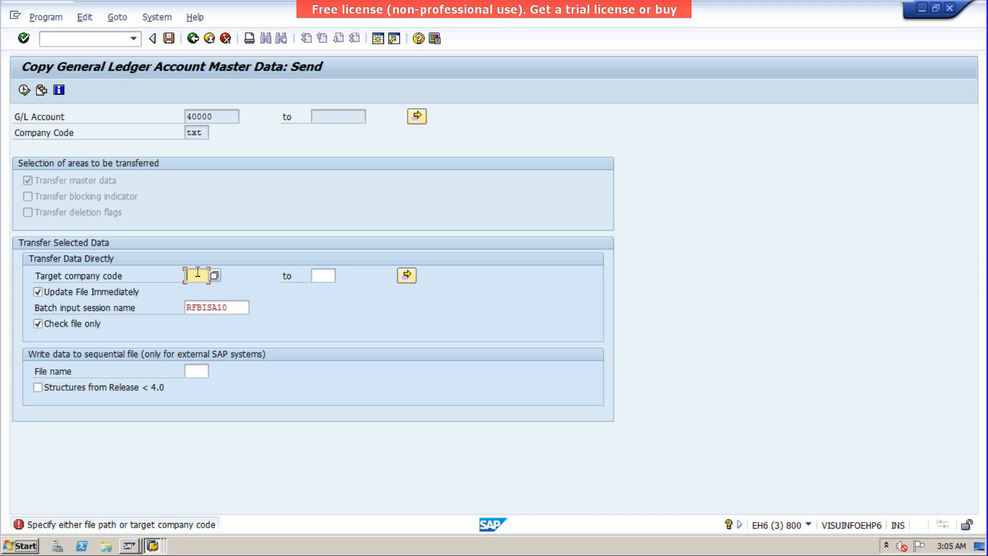
left_click(197, 273)
left_click(198, 290)
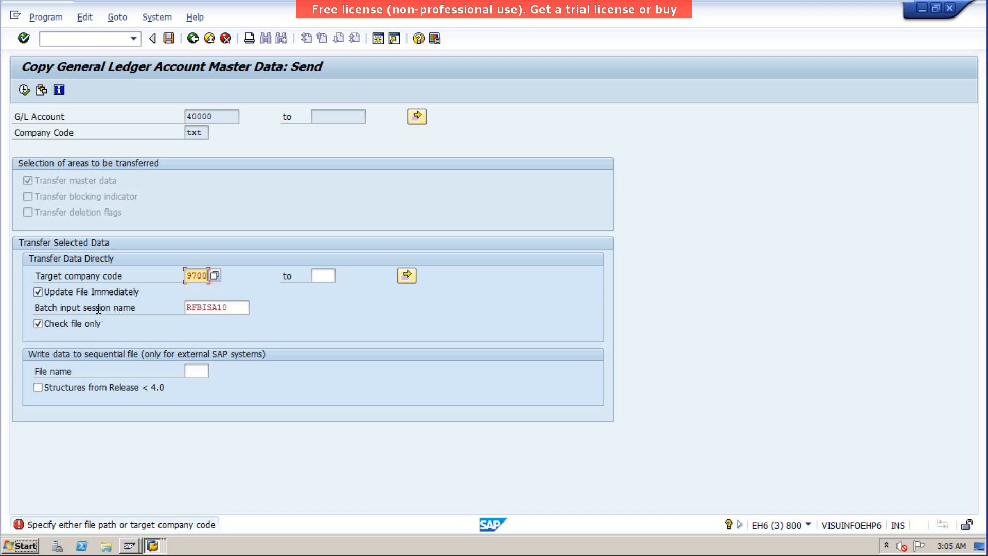
left_click(37, 324)
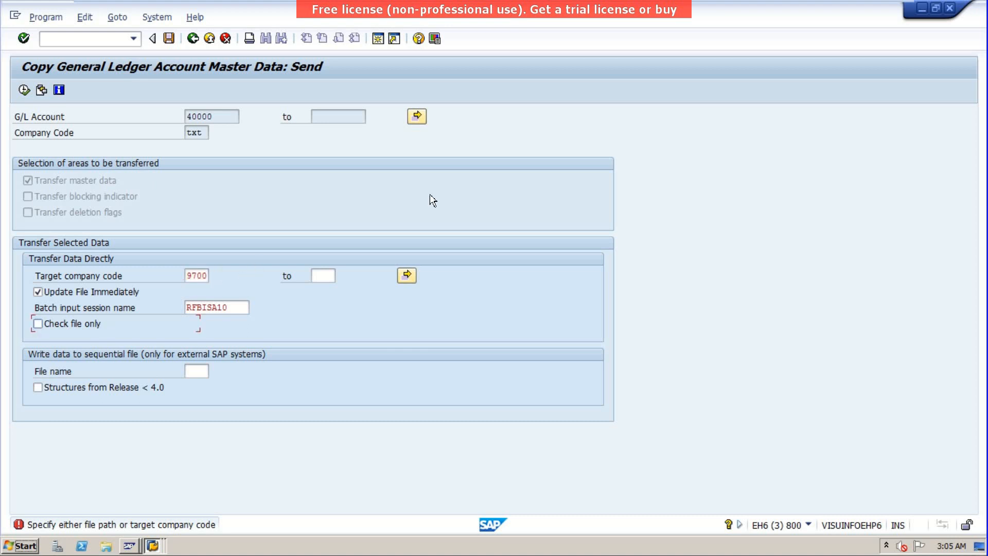
key("F8")
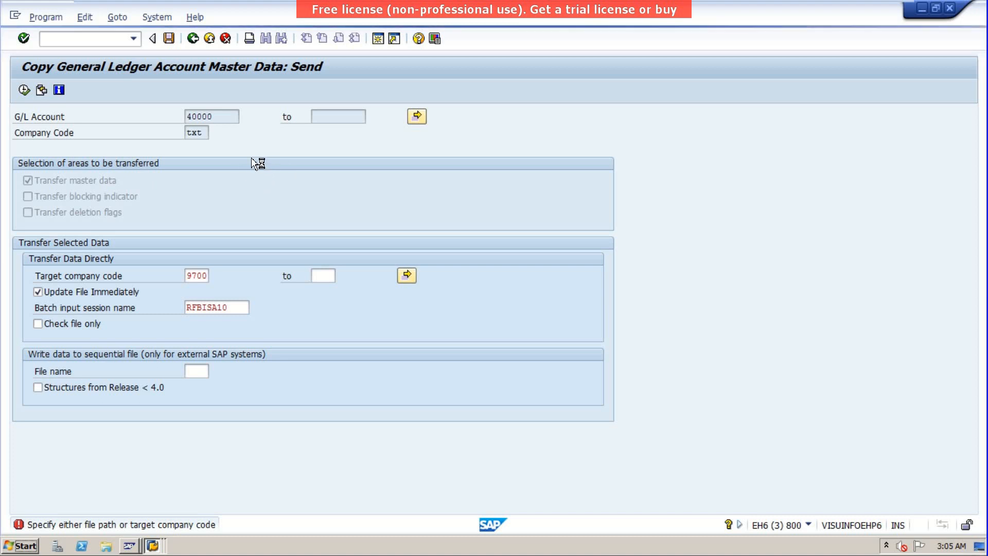
- Replace 40000 in the G/L account multiple selection with the six copied values 10000 through 20001
left_click(417, 115)
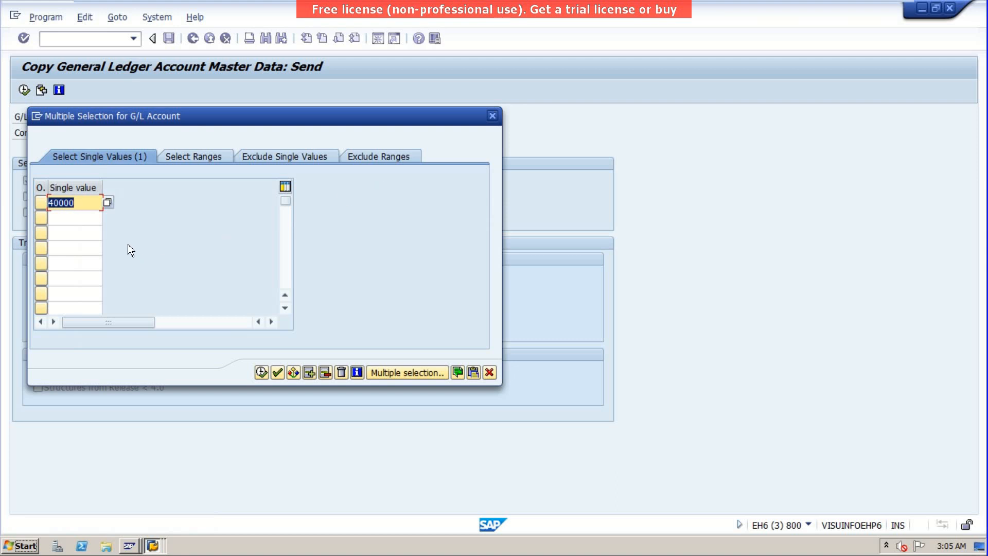
key("Delete")
left_click(473, 371)
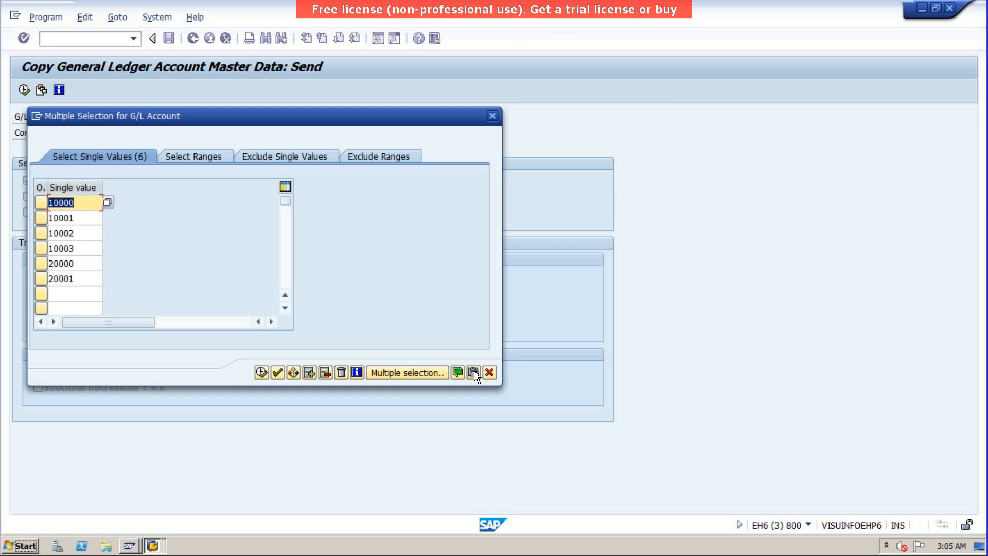
left_click(277, 371)
left_click(260, 371)
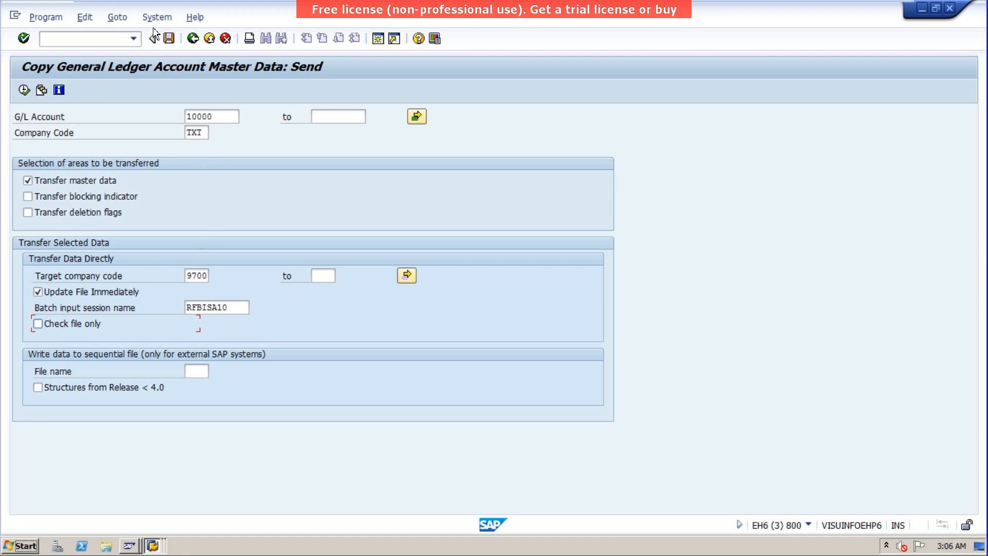
- Start saving the selection as a variant and name it ext gl to 9700
left_click(167, 38)
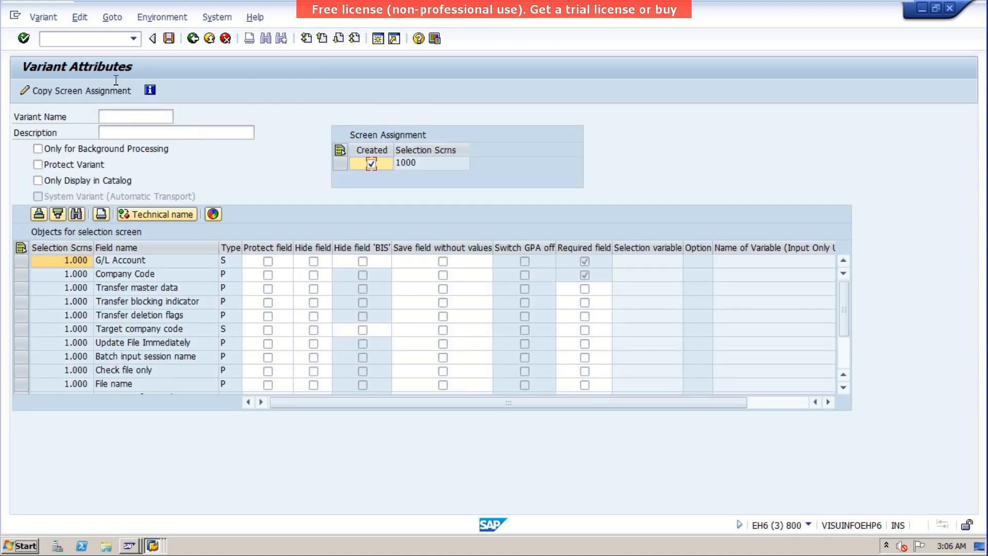
left_click(121, 116)
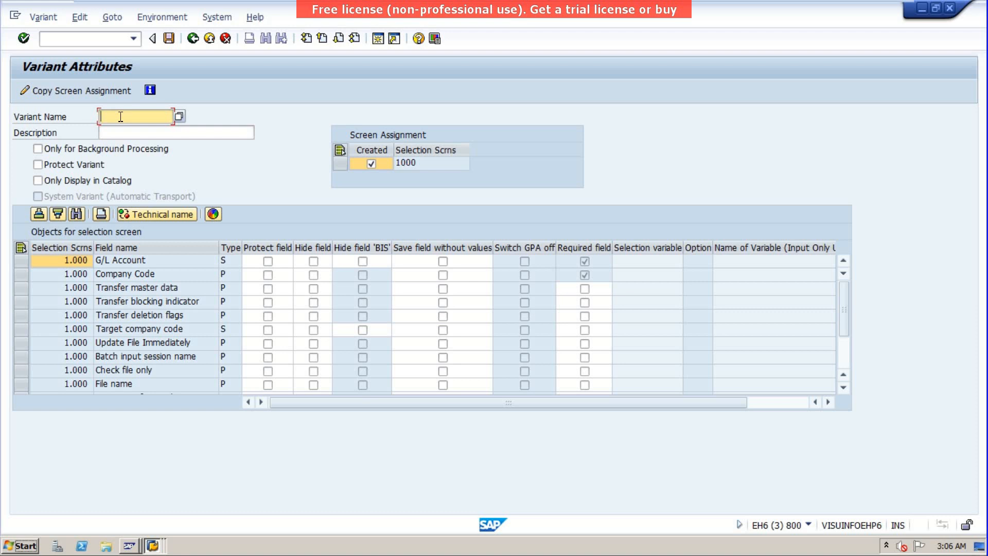
type("e")
type("xt")
type(" F")
key("BackSpace")
type("gl to 9700")
- Copy the variant name into the variant's description and save the variant
key("shift+Left")
key("shift+Left")
key("shift+Left")
key("shift+Left")
key("shift+Left")
key("shift+Left")
key("shift+Left")
key("shift+Left")
key("shift+Left")
key("shift+Left")
key("shift+Left")
key("shift+Left")
key("shift+Left")
key("shift+Left")
key("ctrl+c")
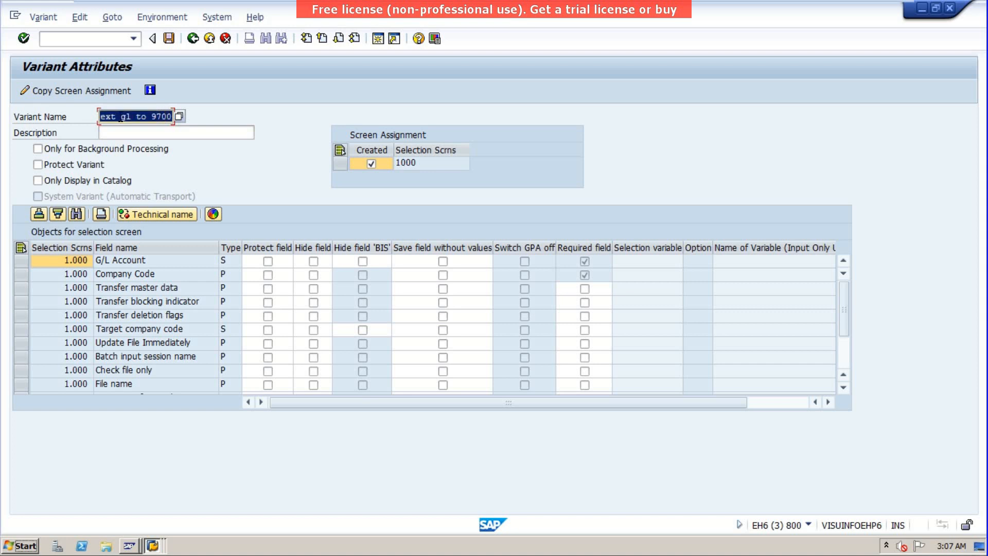
left_click(156, 136)
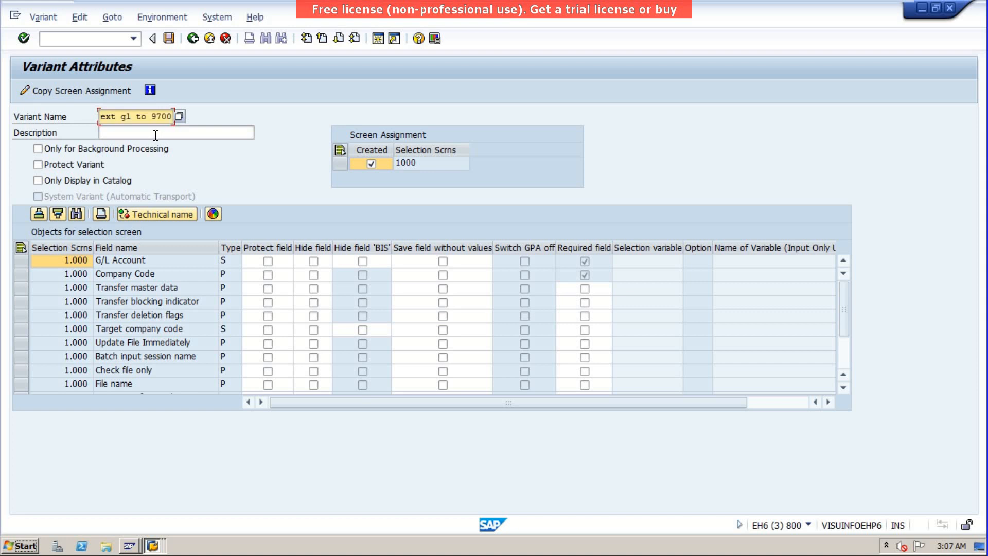
left_click(155, 135)
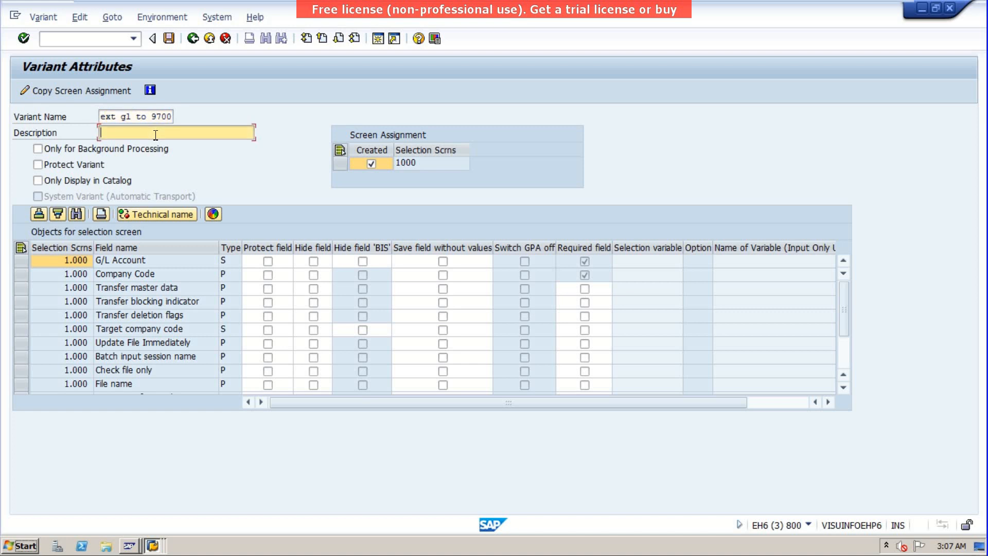
key("ctrl+v")
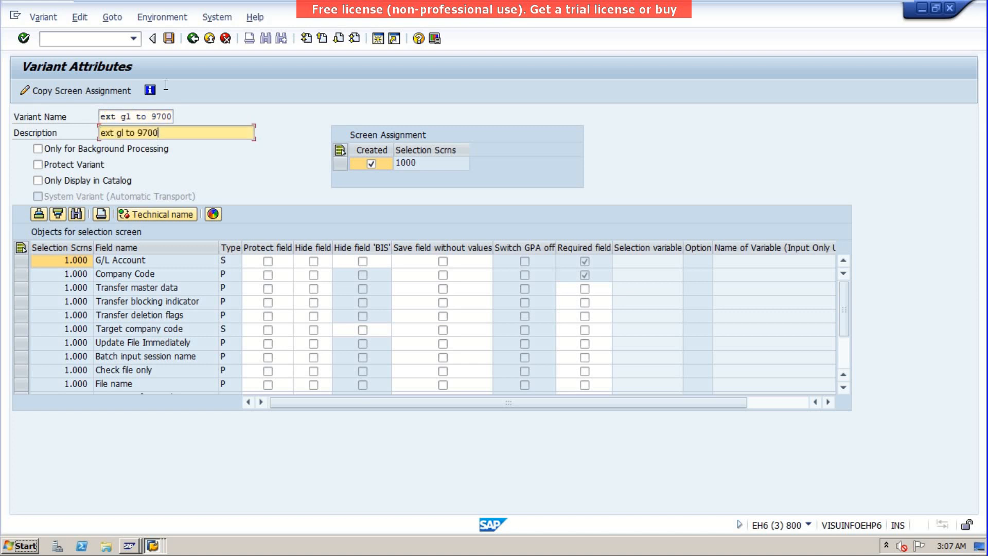
left_click(169, 39)
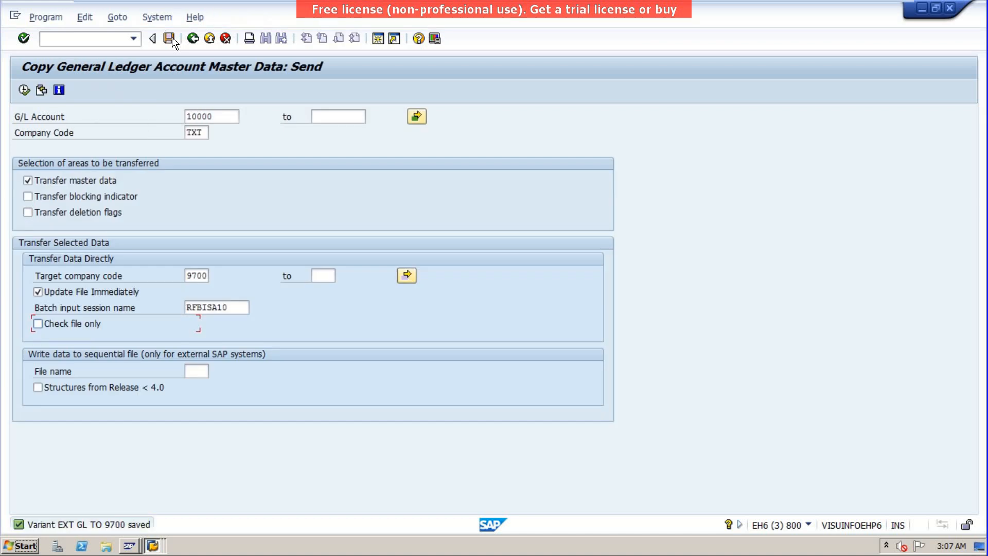
- Execute the transfer to company code 9700, check the transferred accounts list, and return to the selection screen
left_click(24, 90)
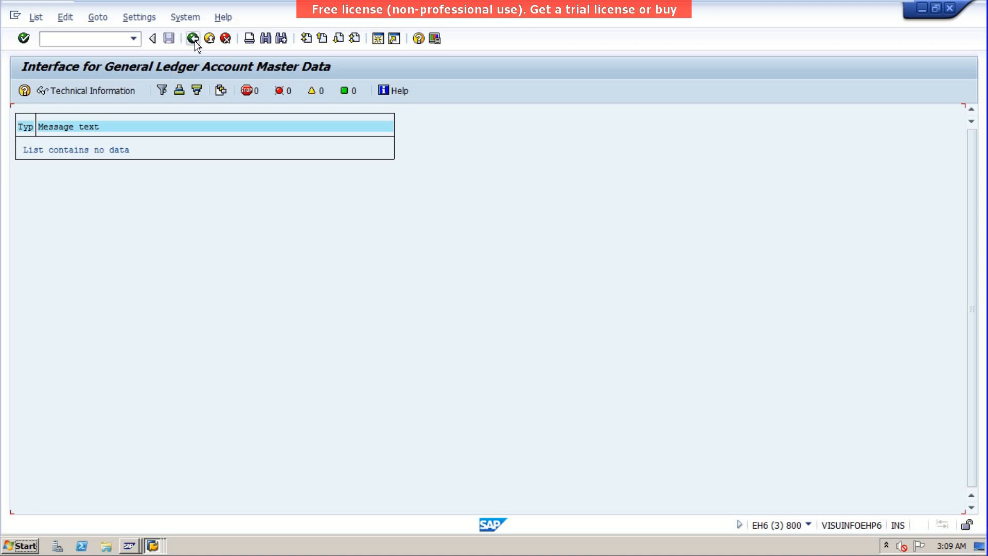
left_click(193, 39)
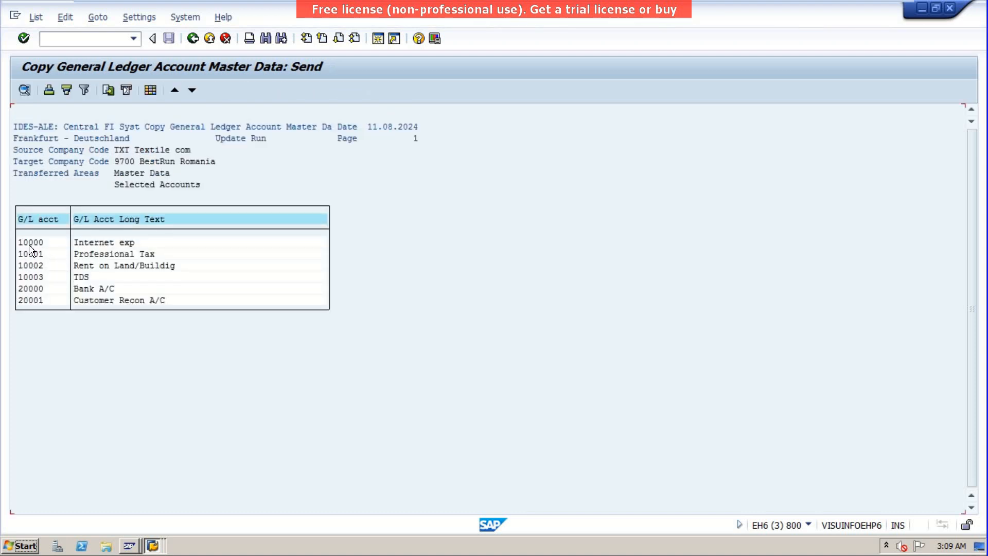
left_click(29, 244)
left_click(31, 277)
left_click(193, 39)
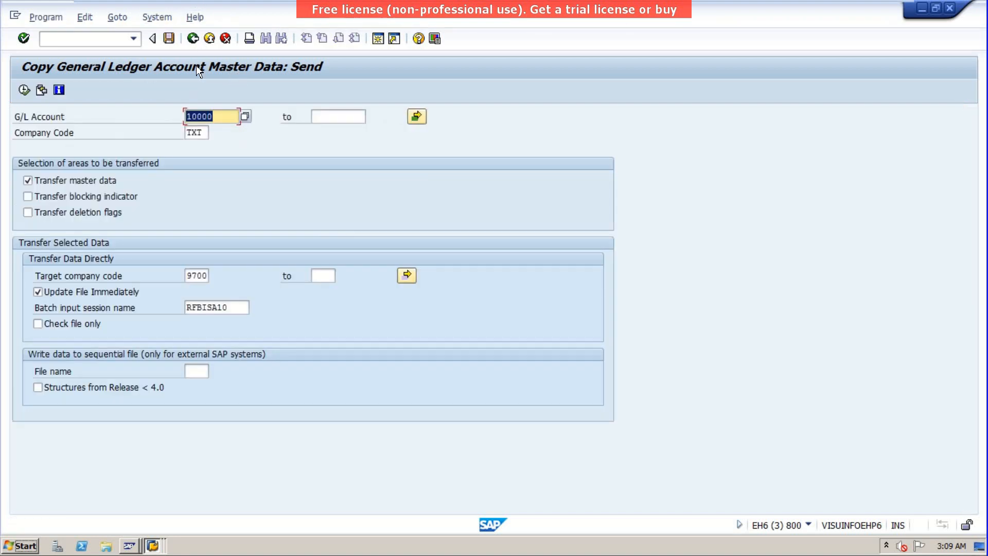
- Leave the copy transaction and start transaction /nse16n
left_click(210, 37)
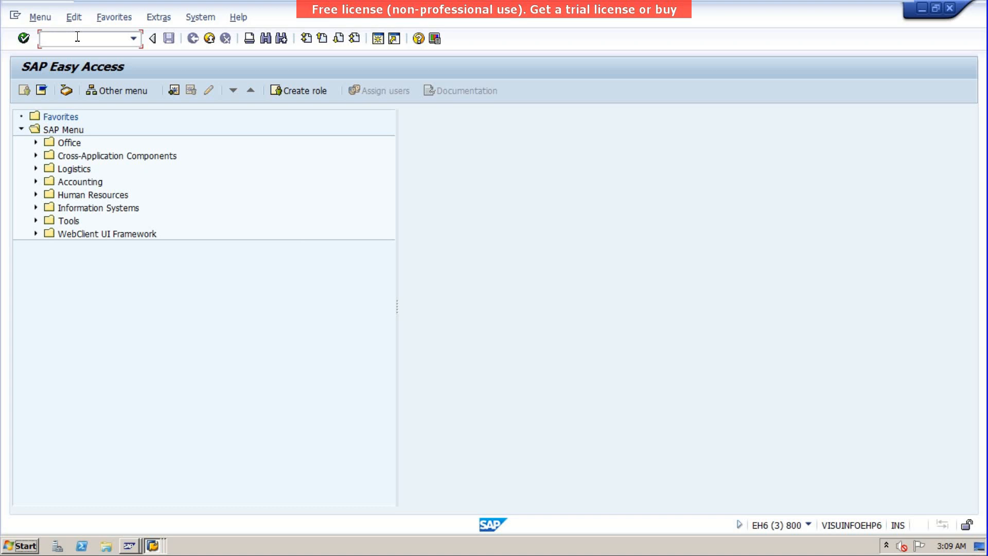
left_click(133, 38)
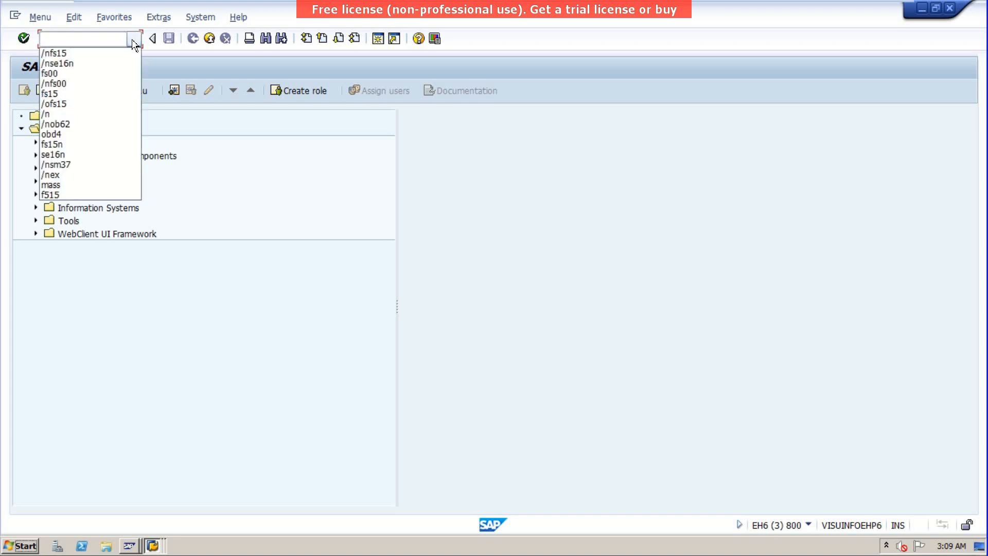
left_click(77, 63)
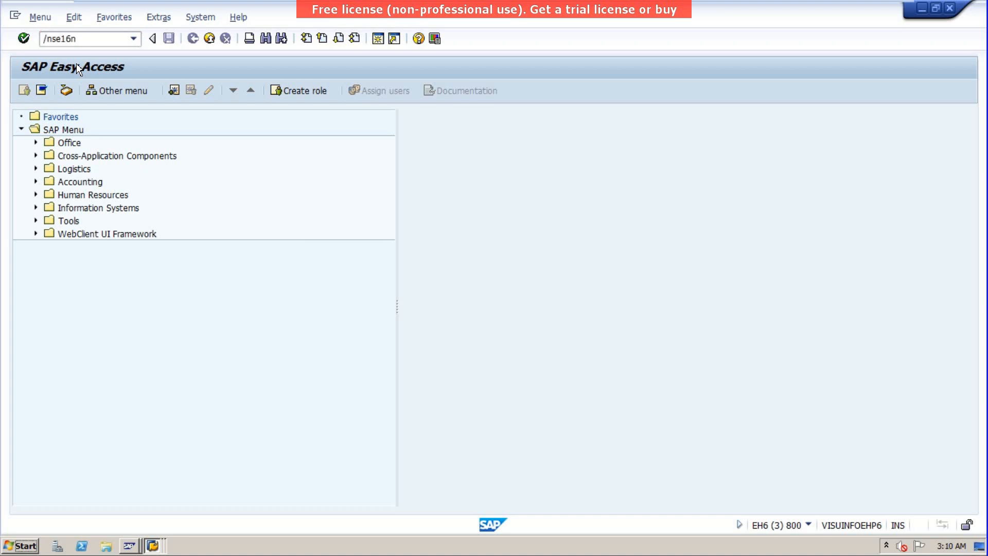
key("Return")
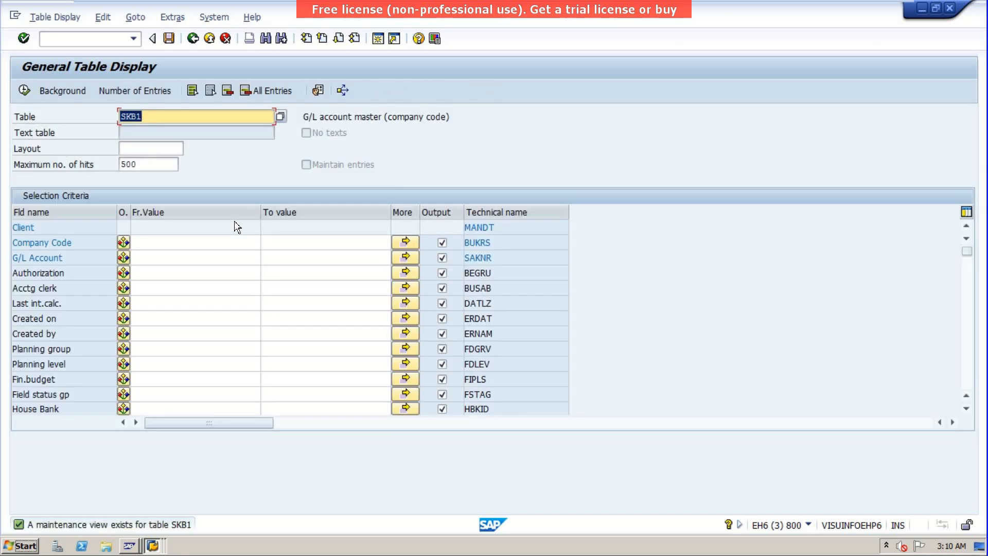
- Display the SKB1 entries for company code 9700 and mark the rows of G/L accounts 40000 and 40001
left_click(195, 245)
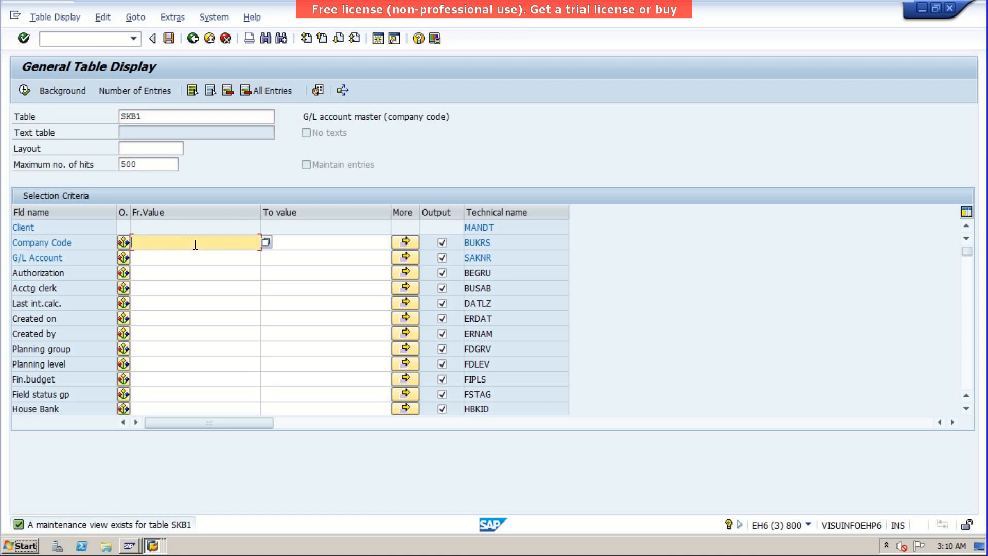
type("9700")
left_click(22, 90)
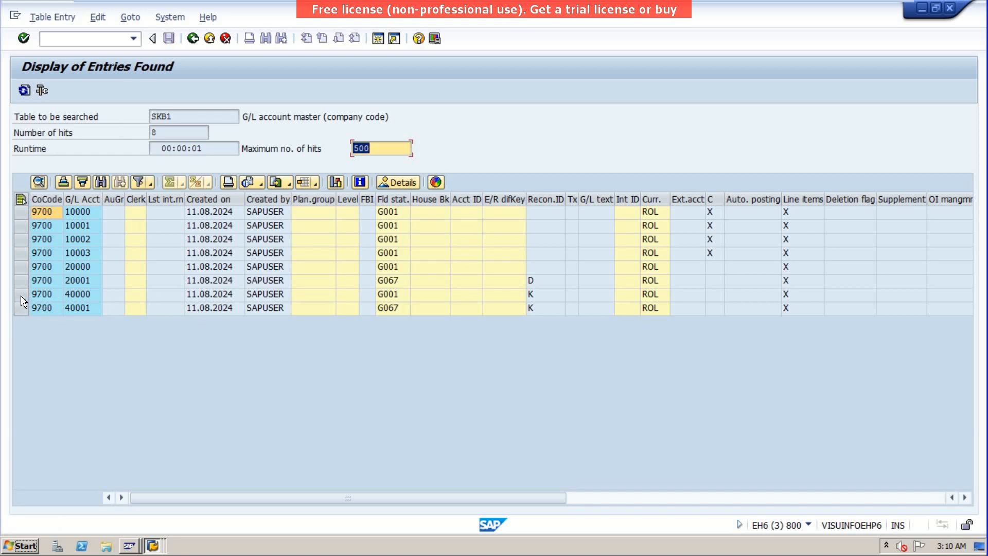
left_click_drag(20, 295, 21, 308)
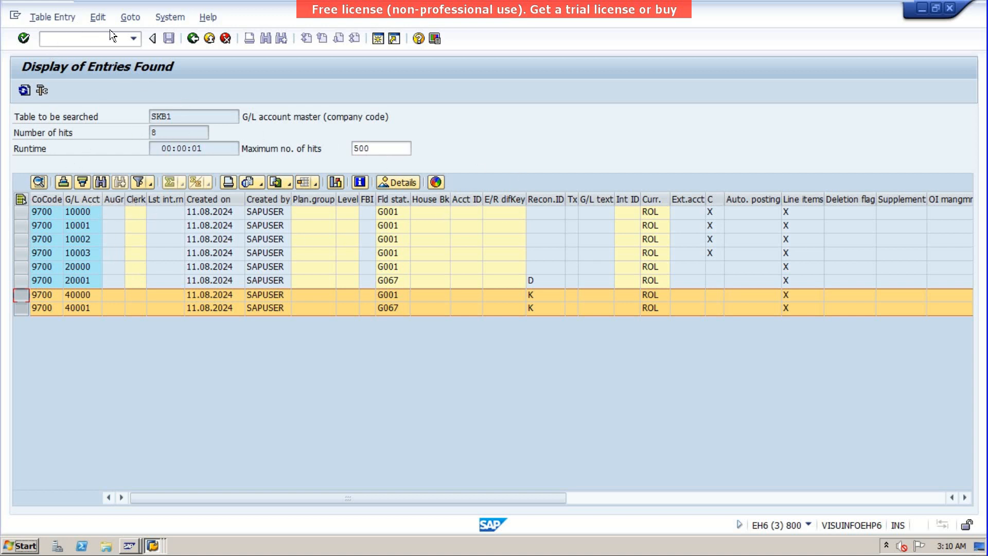
- Start transaction /nfs00 from the list of found entries
left_click(92, 35)
type("/nfd")
key("BackSpace")
type("s00")
key("Return")
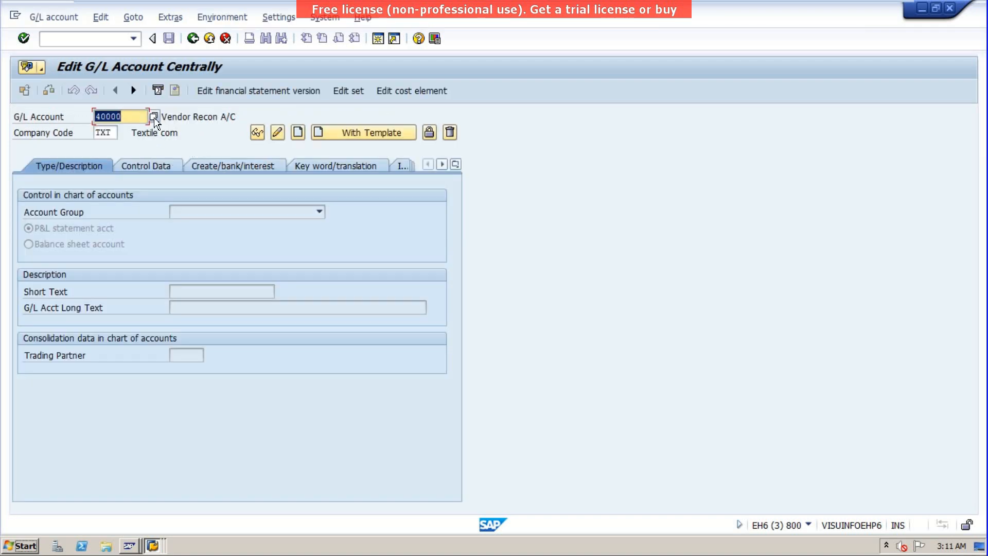
- Search the G/L accounts of company code 9700 in the account value help, review them, and close the list
key("Return")
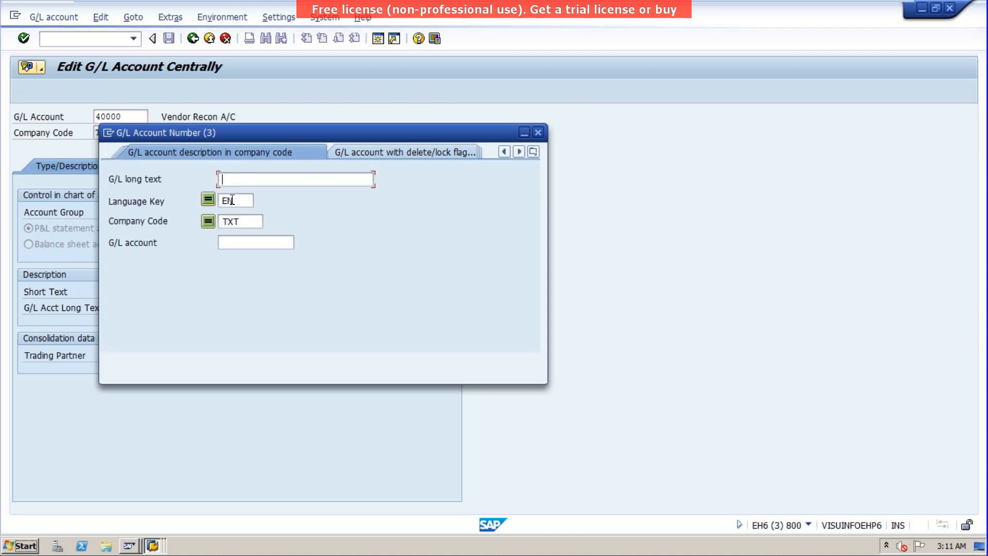
left_click(249, 220)
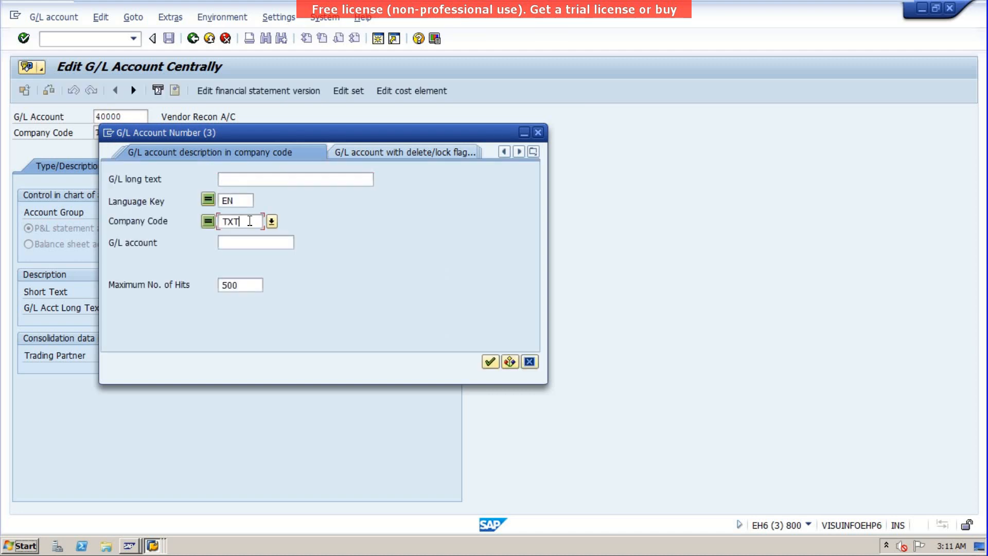
key("BackSpace")
key("BackSpace")
key("BackSpace")
type("9700")
key("Return")
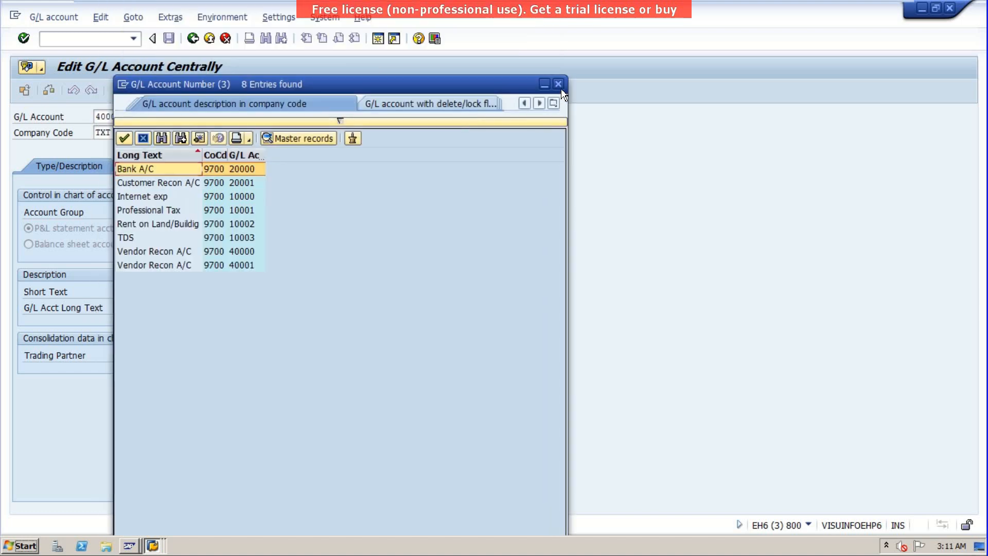
left_click(560, 84)
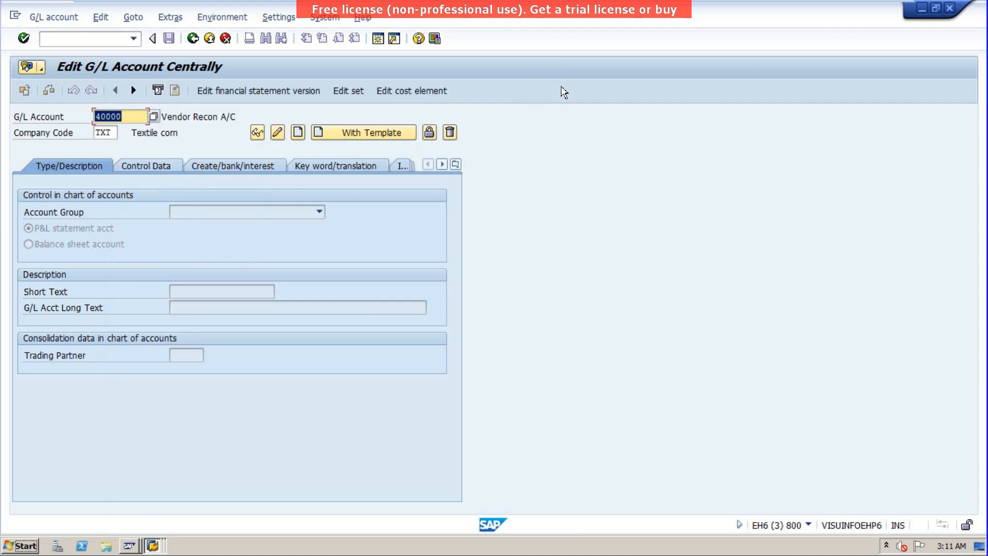